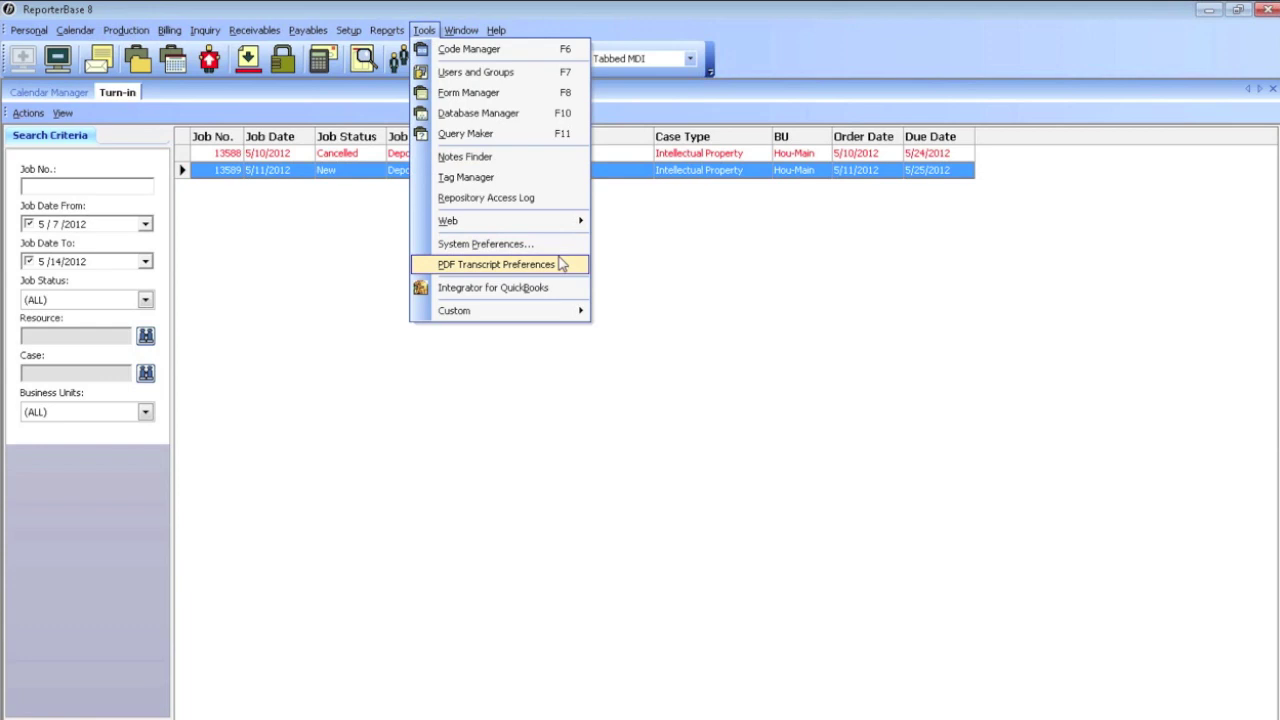
- Open PDF Transcript Preferences and select the Standard profile among California, Standard and Texas
{"action": "left_click", "coordinate": [561, 263]}
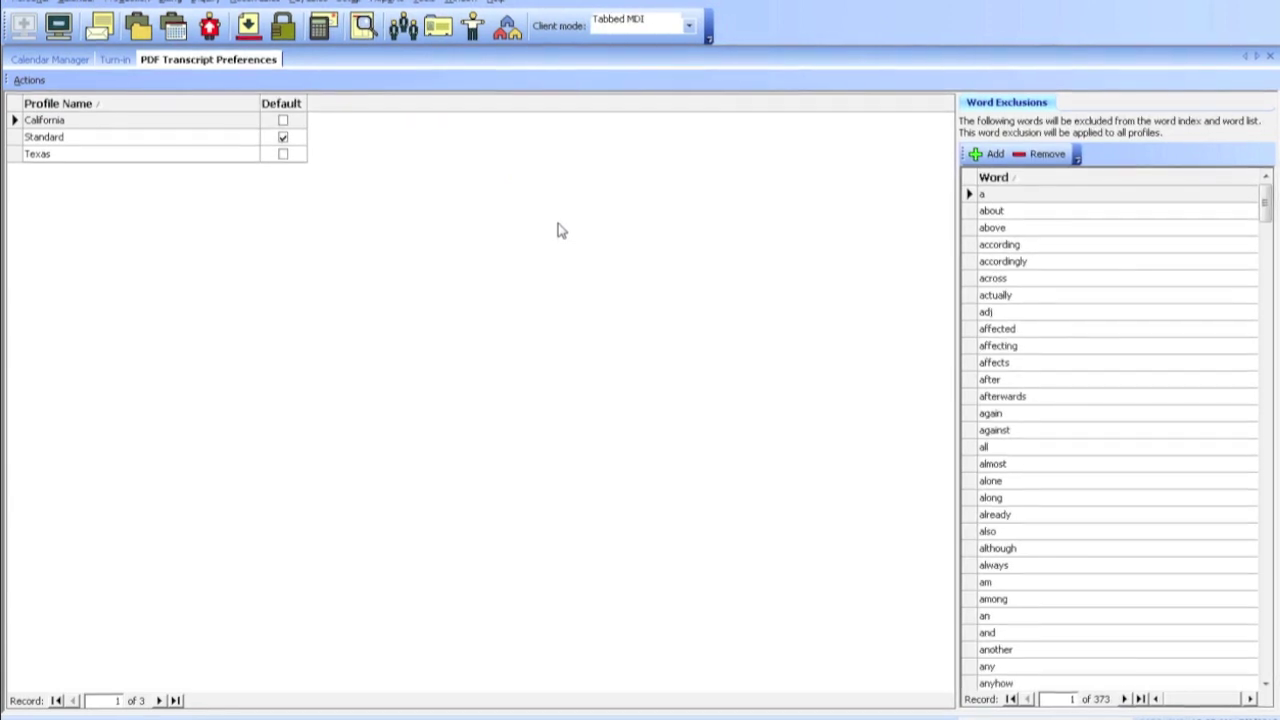
{"action": "left_click", "coordinate": [222, 143]}
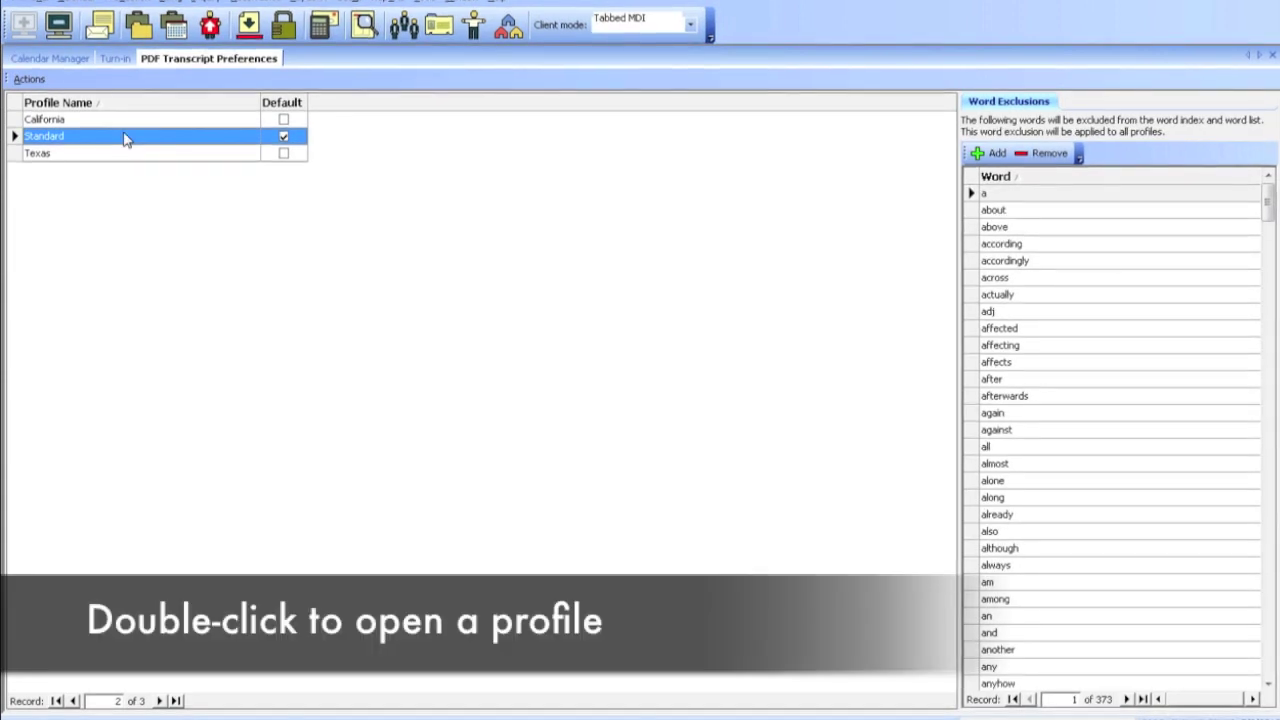
- Open the Standard profile, keep Letter paper and Single top border, and view its Document properties
{"action": "double_click", "coordinate": [124, 140]}
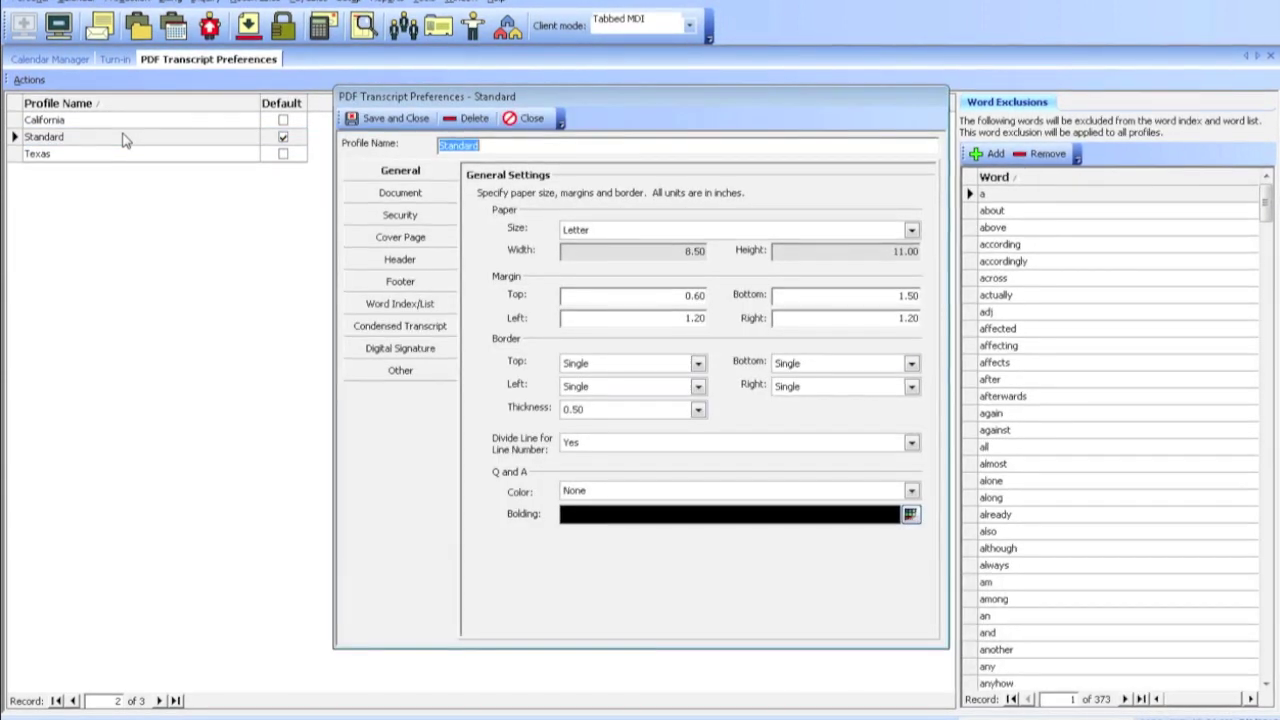
{"action": "left_click", "coordinate": [398, 173]}
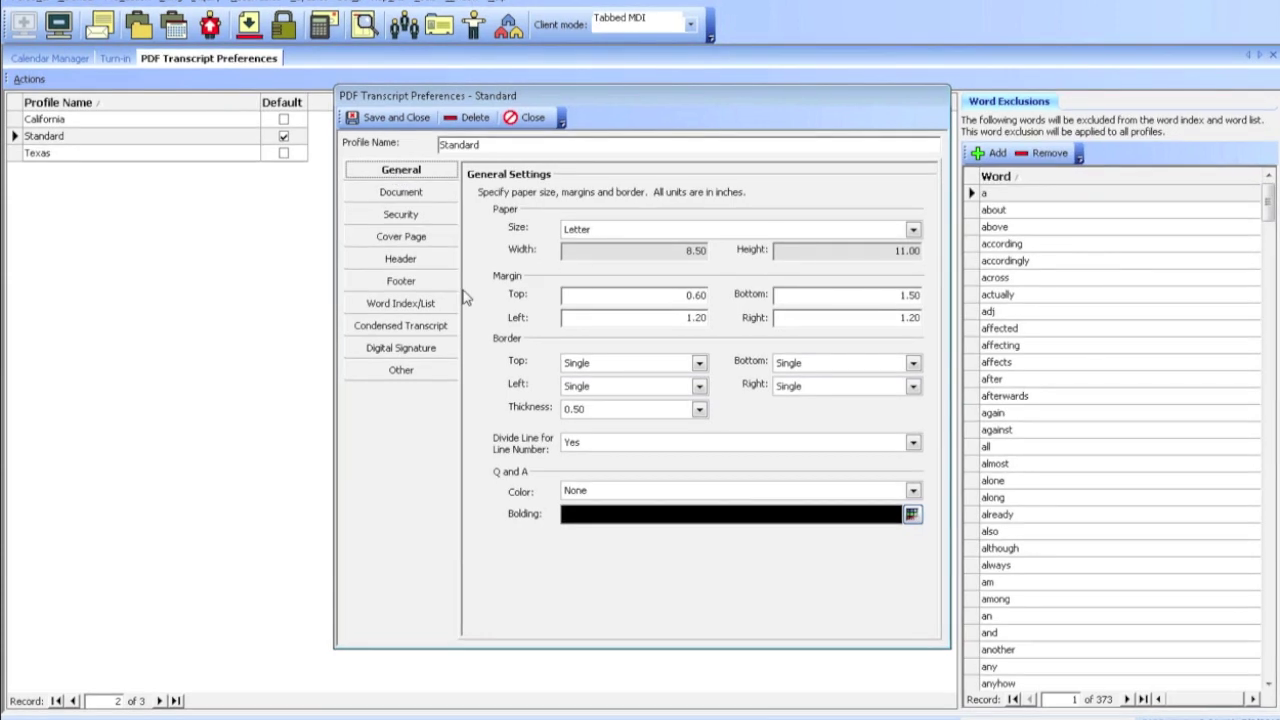
{"action": "left_click", "coordinate": [593, 231]}
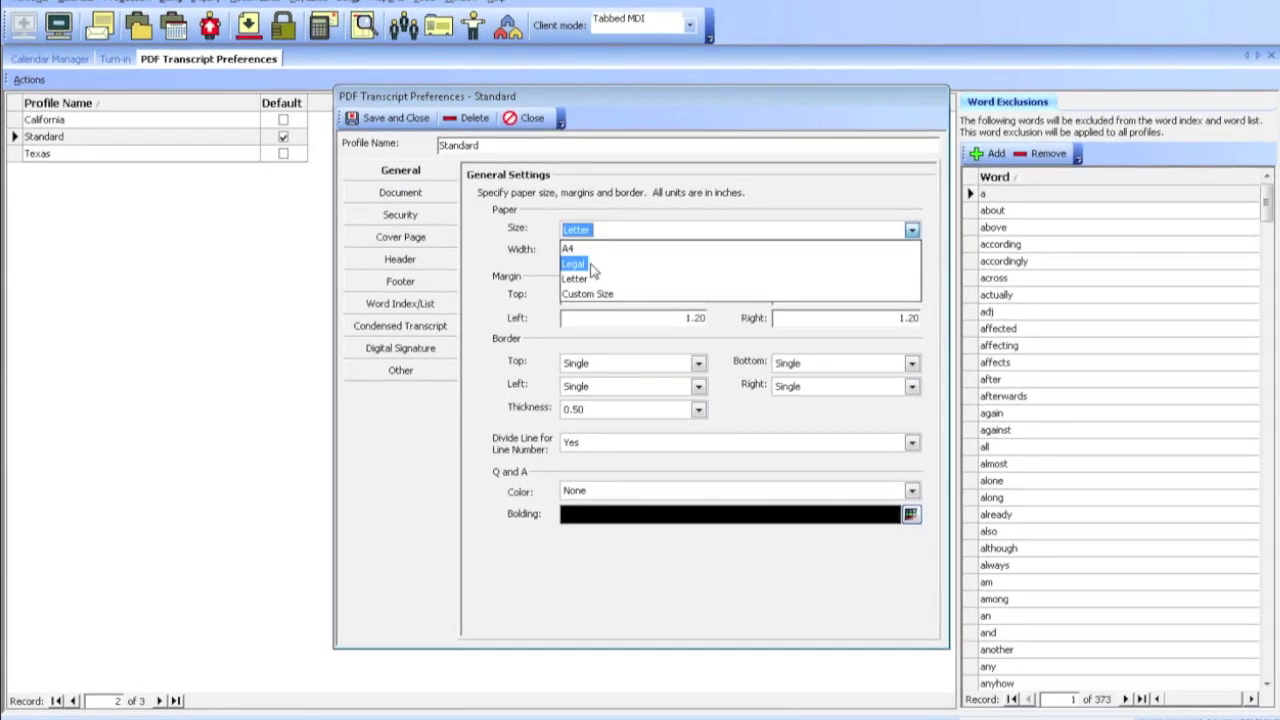
{"action": "left_click", "coordinate": [585, 279]}
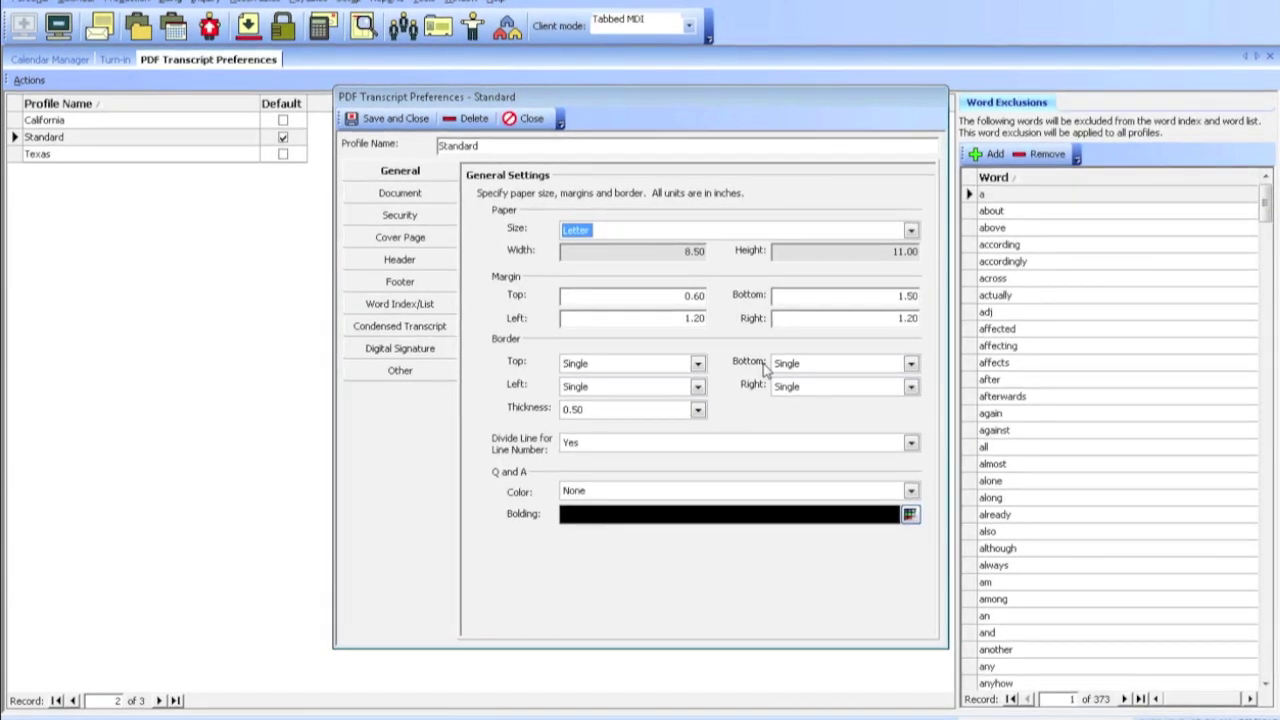
{"action": "left_click", "coordinate": [576, 365]}
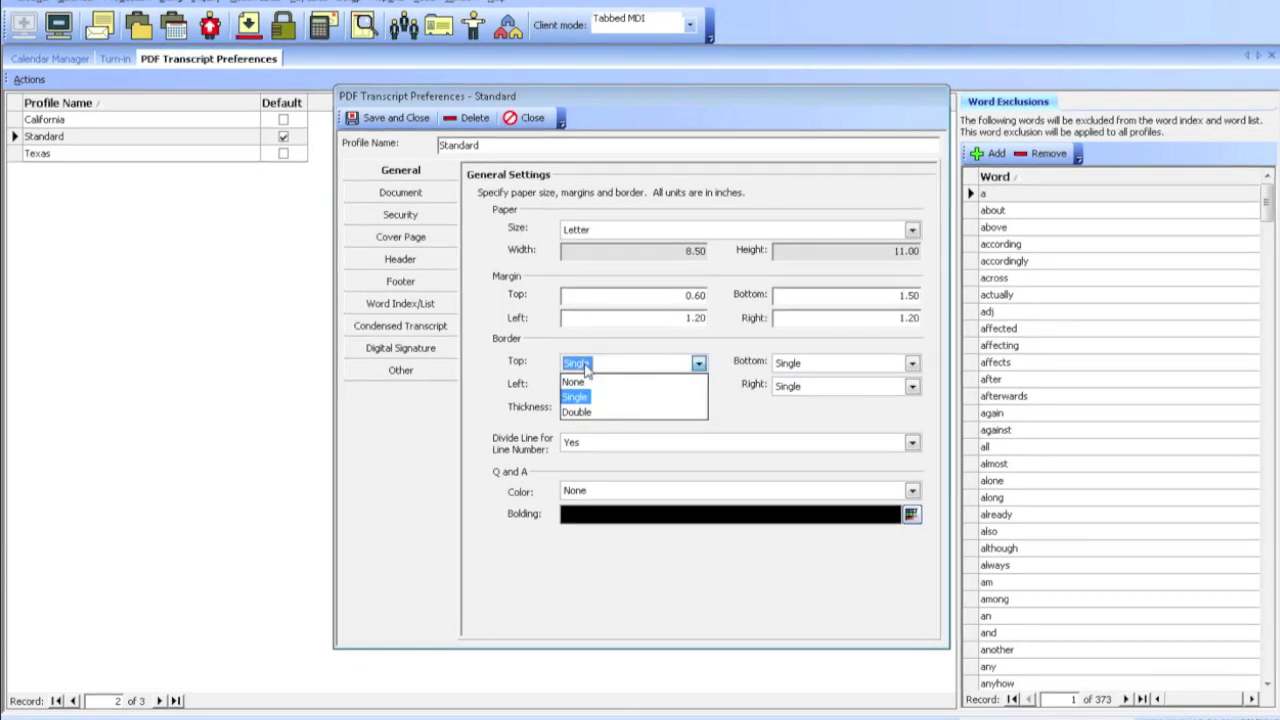
{"action": "left_click", "coordinate": [585, 365]}
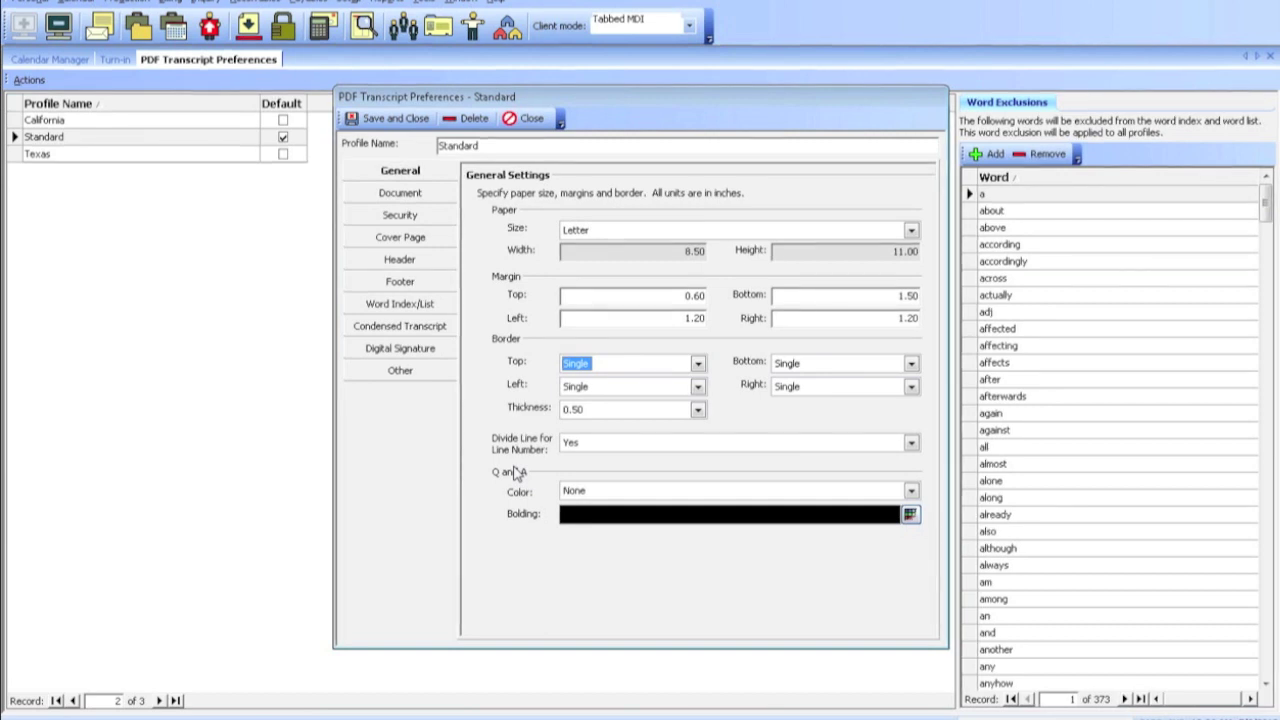
{"action": "left_click", "coordinate": [434, 197]}
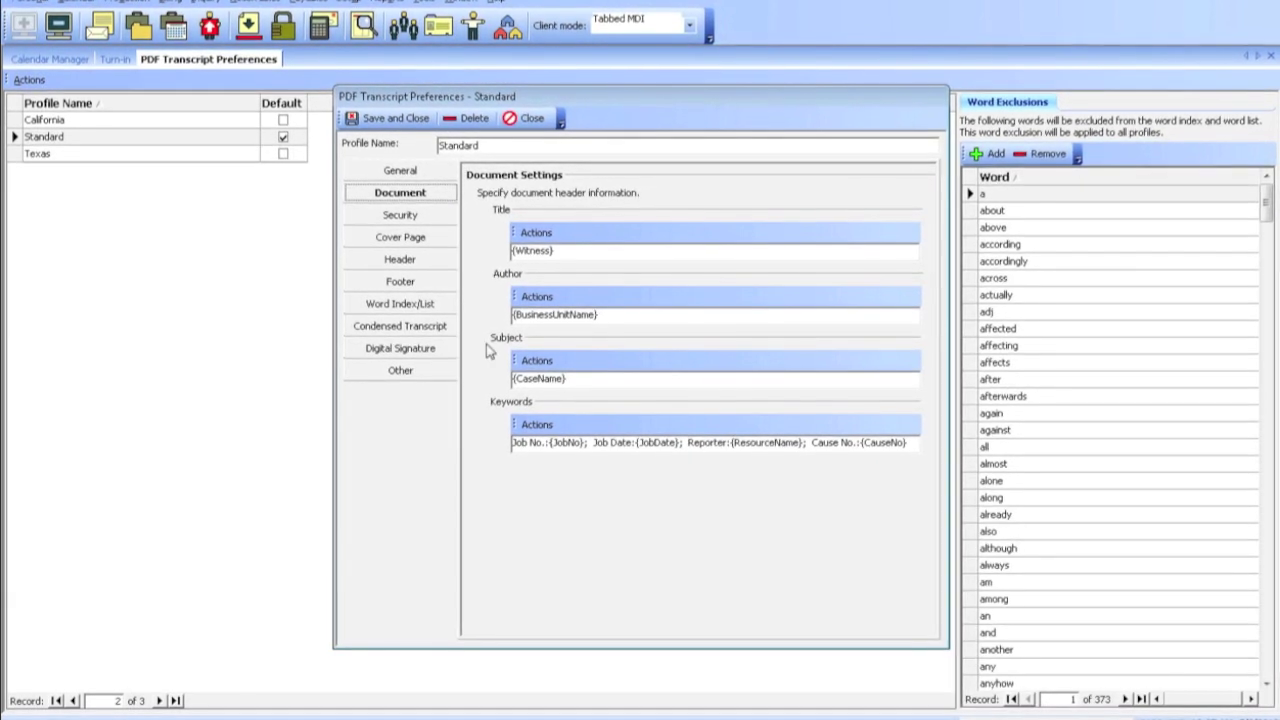
- Replace the Standard profile's PDF Subject with the Case Name data field, then view Cover Page settings
{"action": "left_click", "coordinate": [629, 384]}
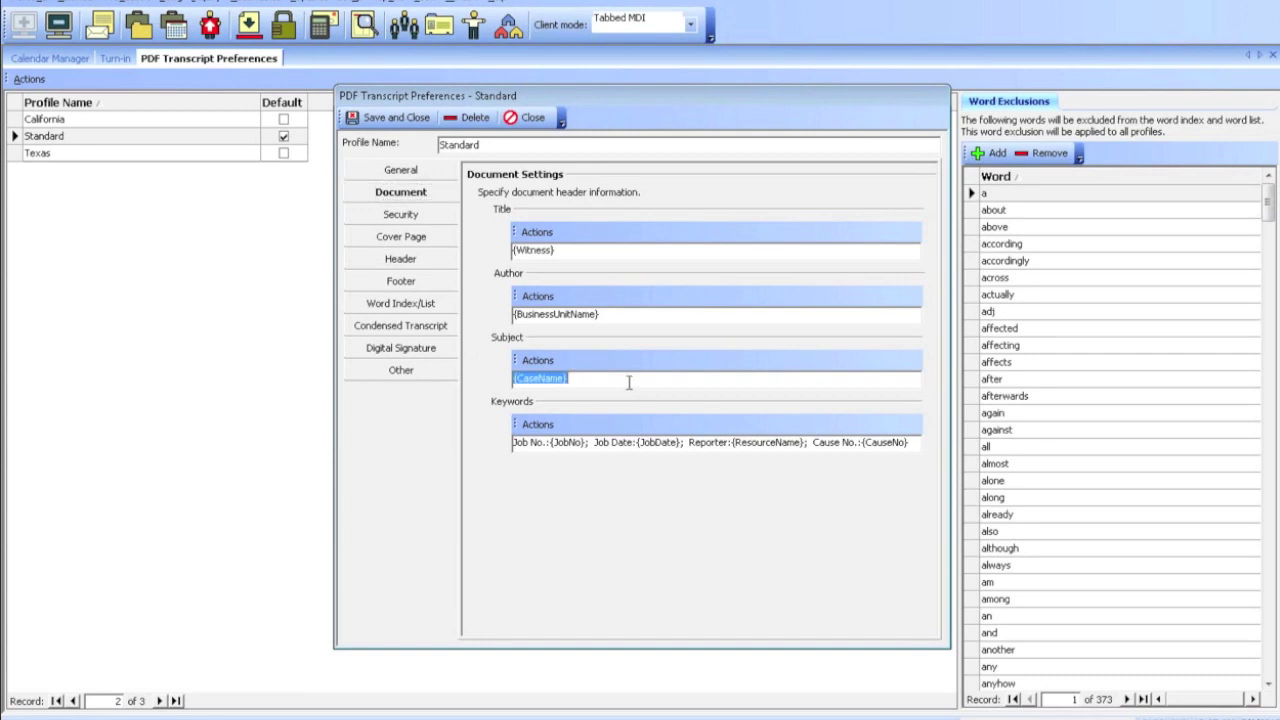
{"action": "left_click", "coordinate": [532, 362]}
{"action": "mouse_move", "coordinate": [547, 381]}
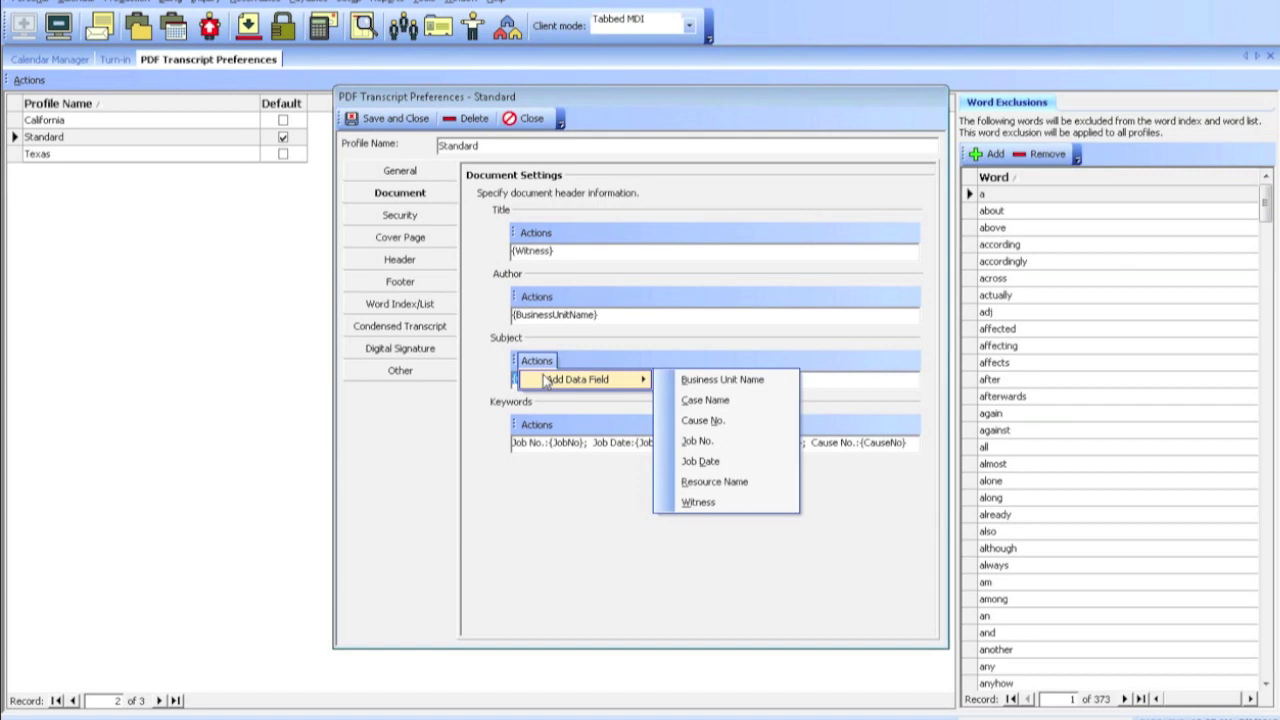
{"action": "left_click", "coordinate": [705, 400]}
{"action": "left_click", "coordinate": [386, 242]}
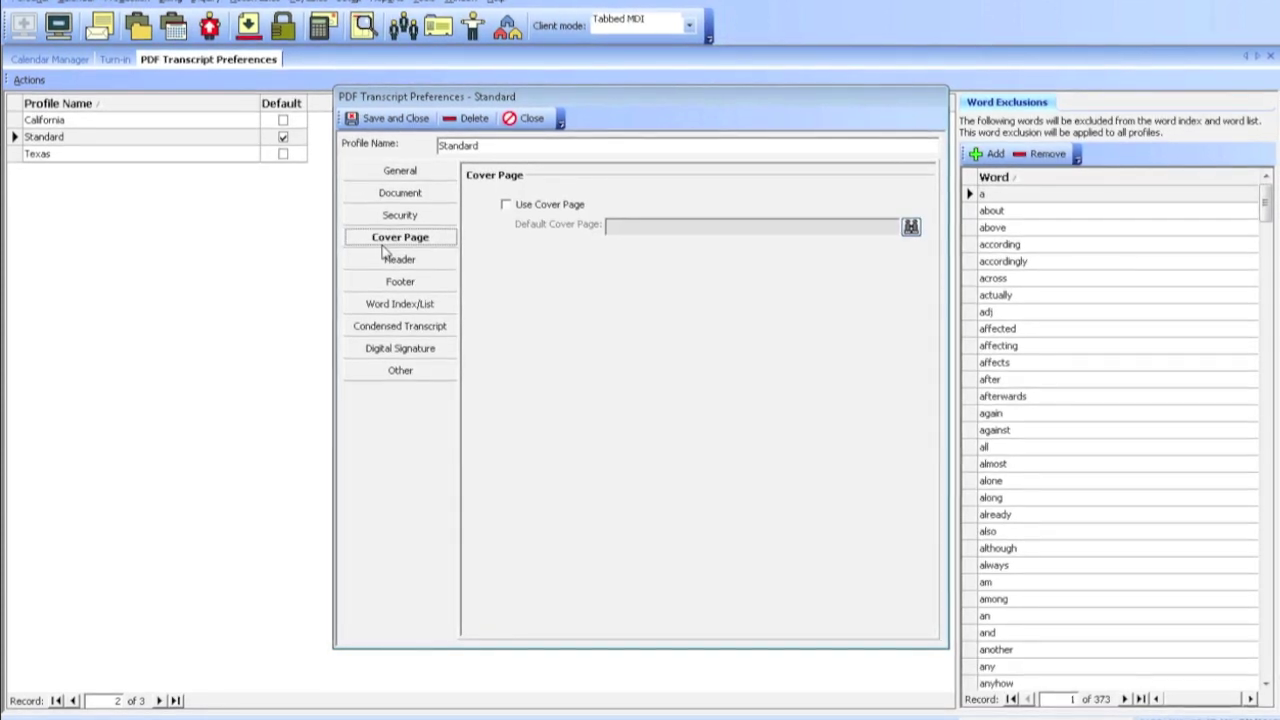
- Check the header texts 'Deposition of {Witness}' and {CaseName}, leaving Logo Image unchanged, then view Word Index/List
{"action": "left_click", "coordinate": [400, 259]}
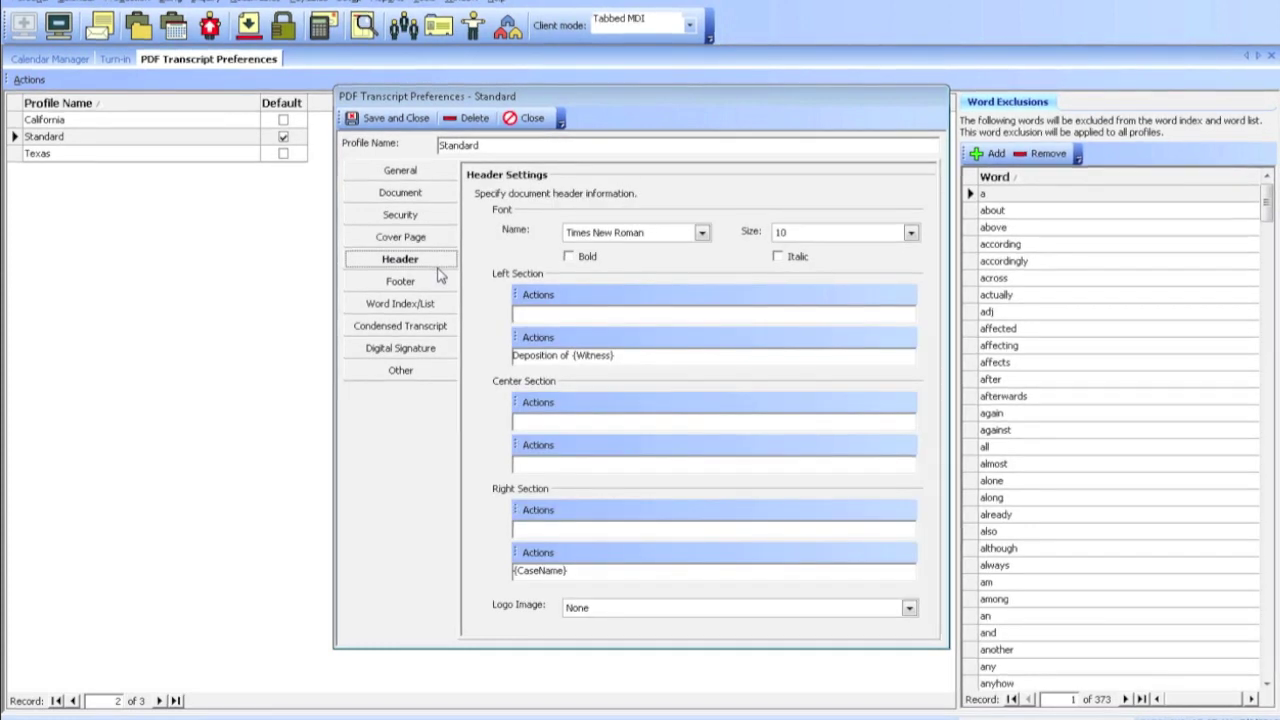
{"action": "left_click", "coordinate": [674, 354]}
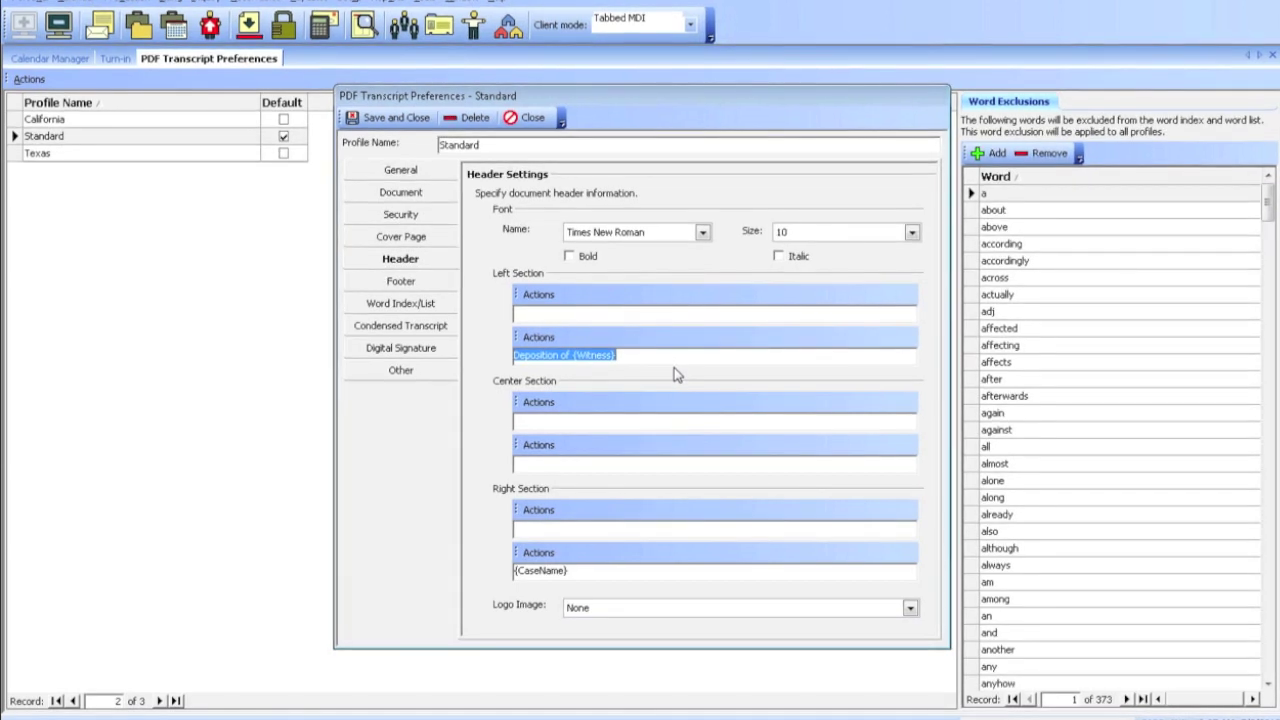
{"action": "left_click", "coordinate": [640, 572]}
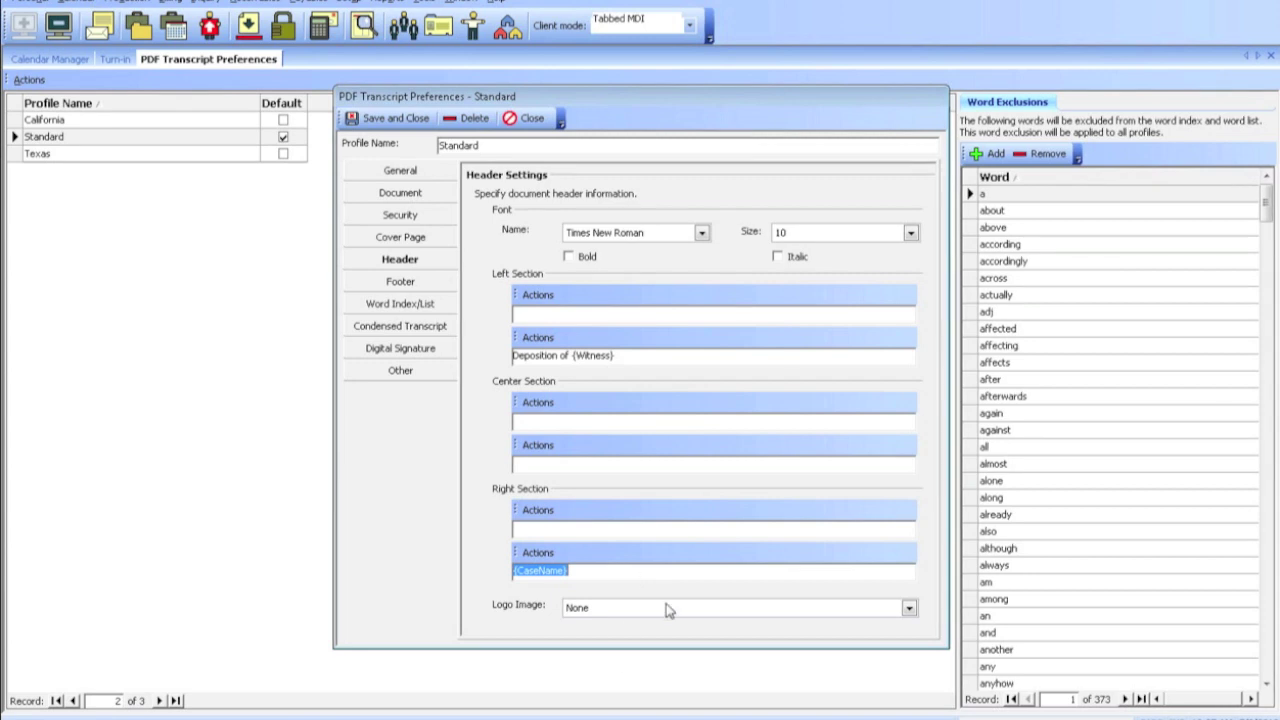
{"action": "left_click", "coordinate": [669, 610]}
{"action": "left_click", "coordinate": [669, 610]}
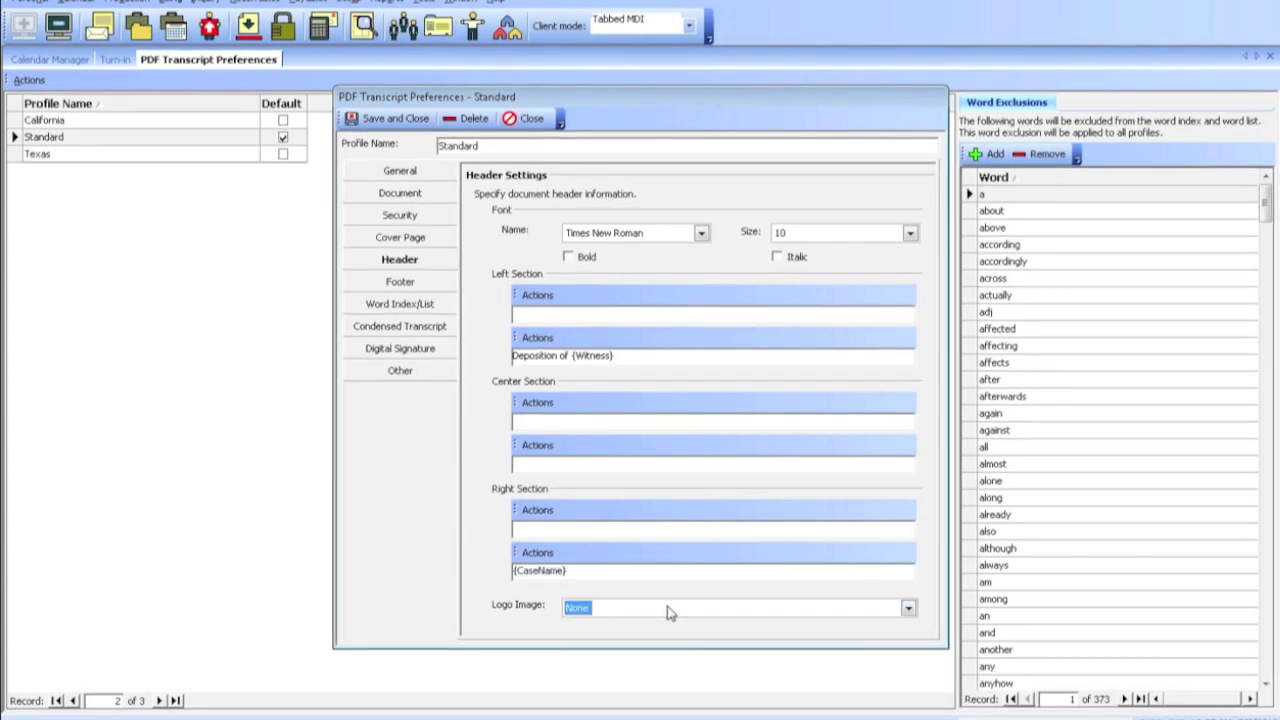
{"action": "left_click", "coordinate": [437, 303]}
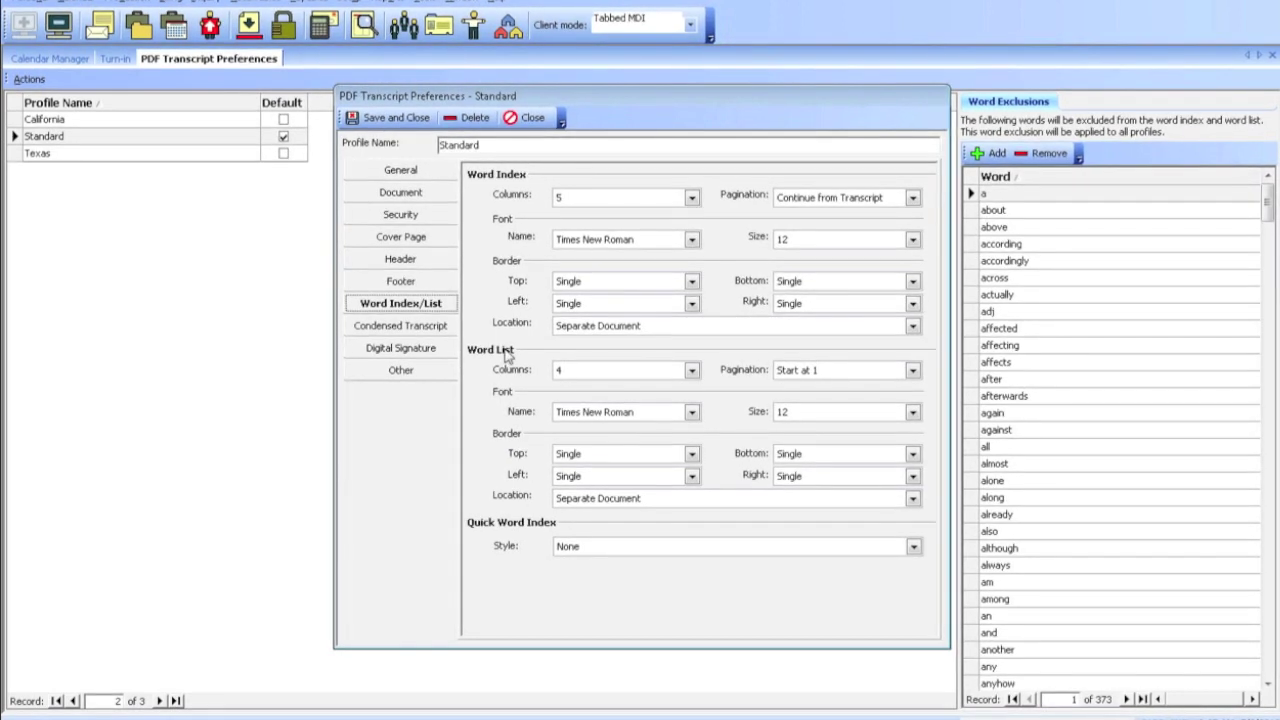
- Keep the word index location as Separate Document and view the Condensed Transcript settings
{"action": "left_click", "coordinate": [642, 325]}
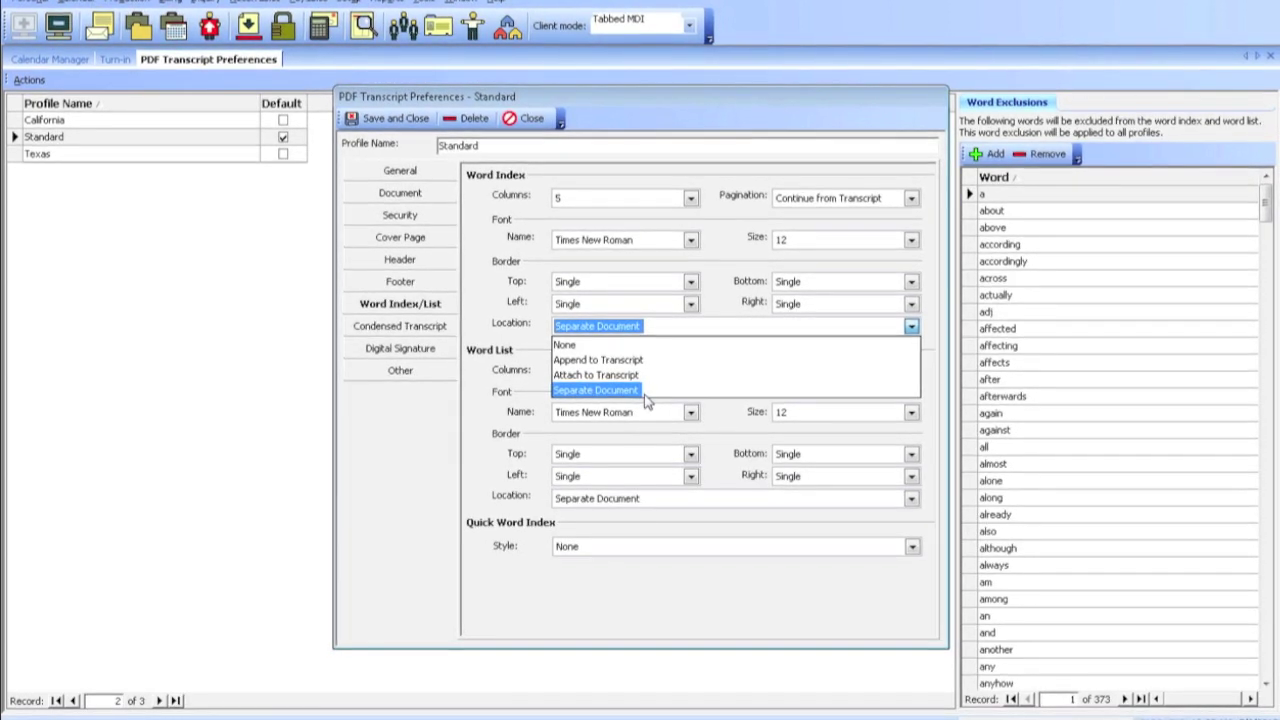
{"action": "left_click", "coordinate": [645, 391]}
{"action": "left_click", "coordinate": [441, 333]}
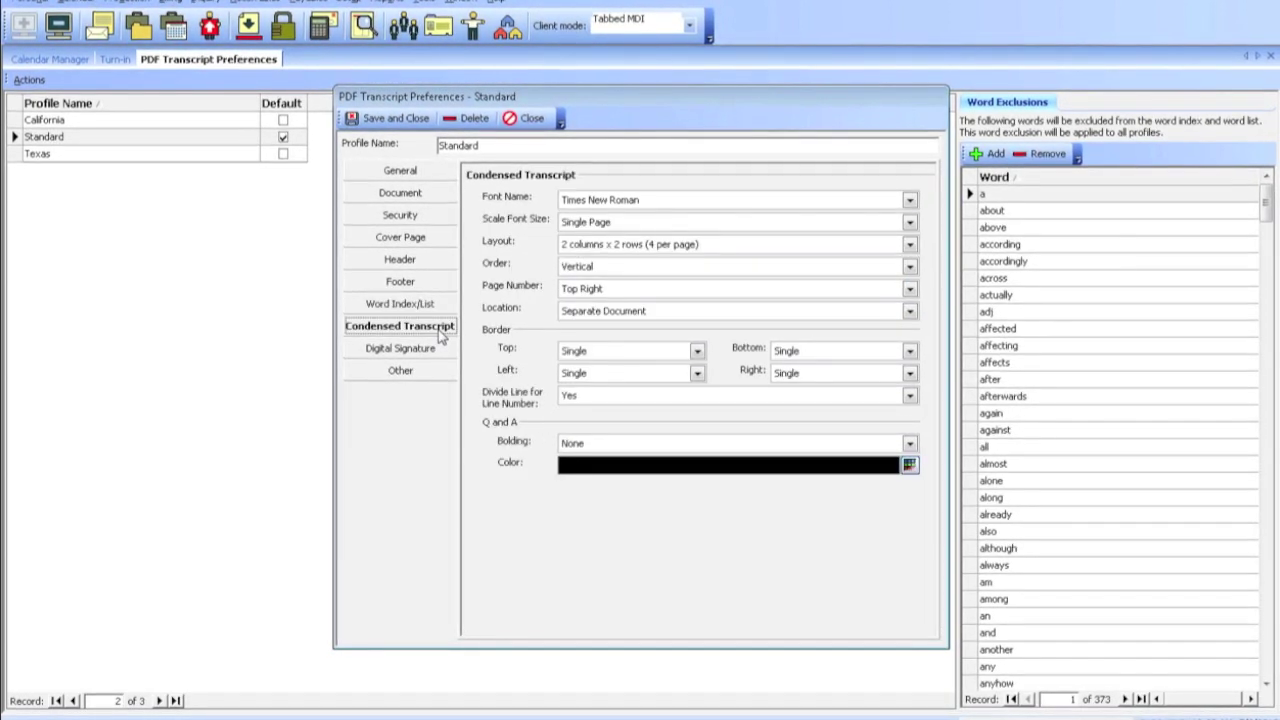
- Keep the condensed page order Vertical, review Digital Signature, and save and close the Standard profile
{"action": "left_click", "coordinate": [591, 267]}
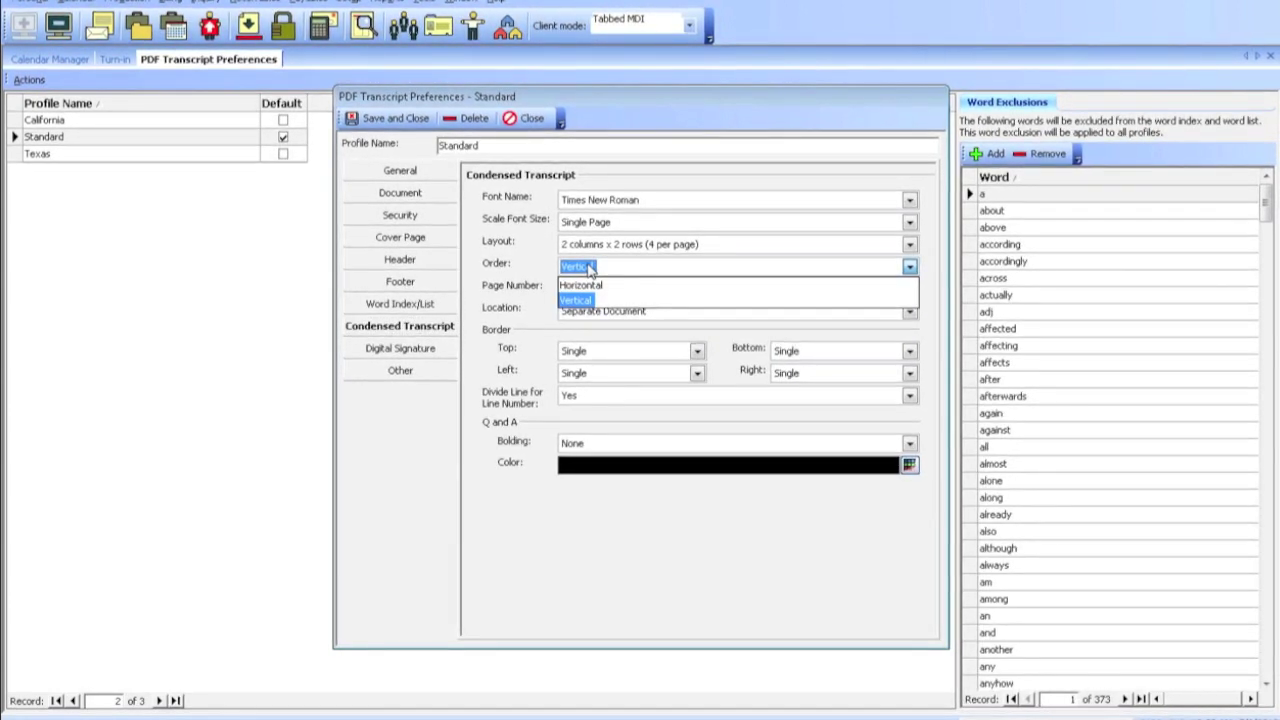
{"action": "left_click", "coordinate": [578, 268]}
{"action": "left_click", "coordinate": [425, 352]}
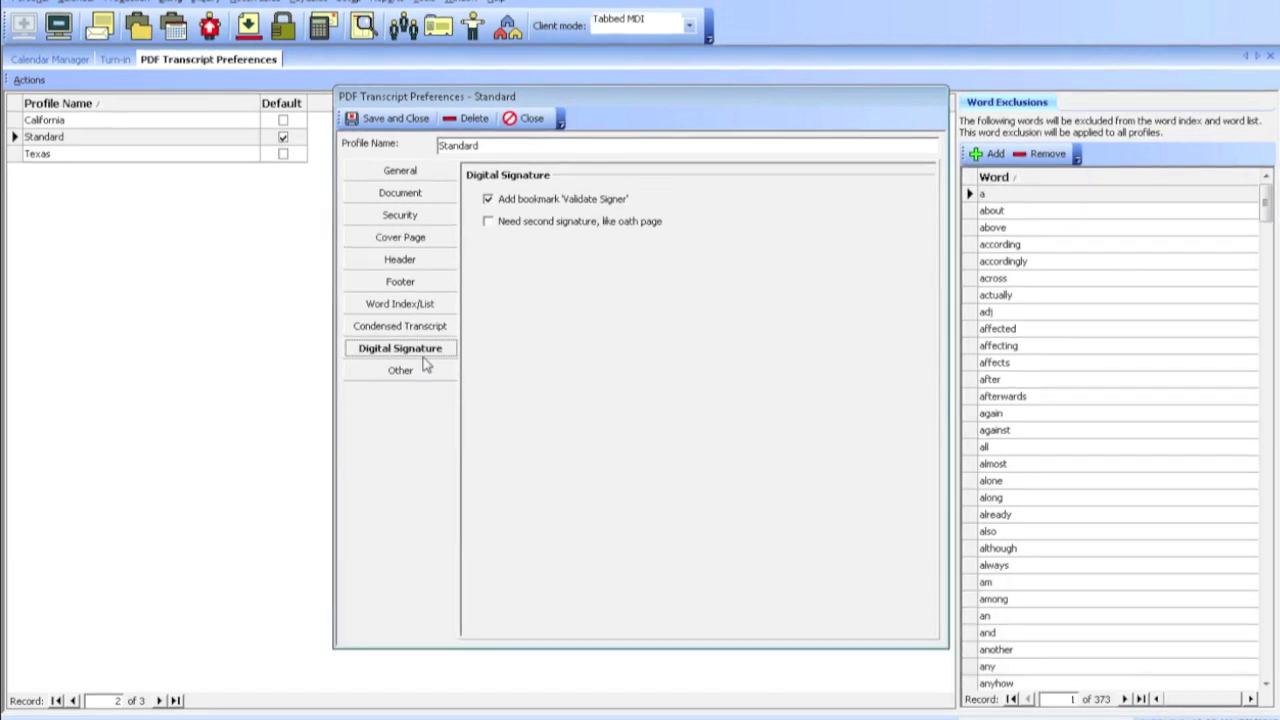
{"action": "left_click", "coordinate": [392, 119]}
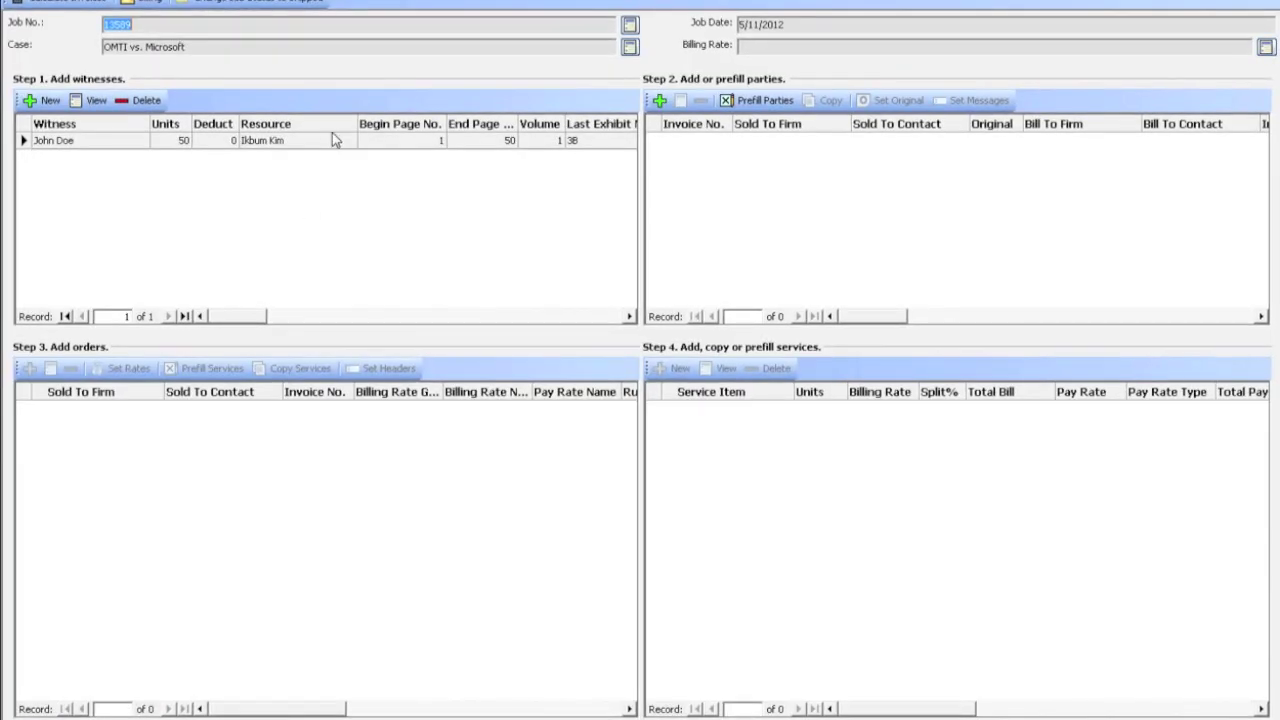
- Select the witness and its Transcript file in the repository, then start Create PDF Transcript
{"action": "left_click", "coordinate": [147, 171]}
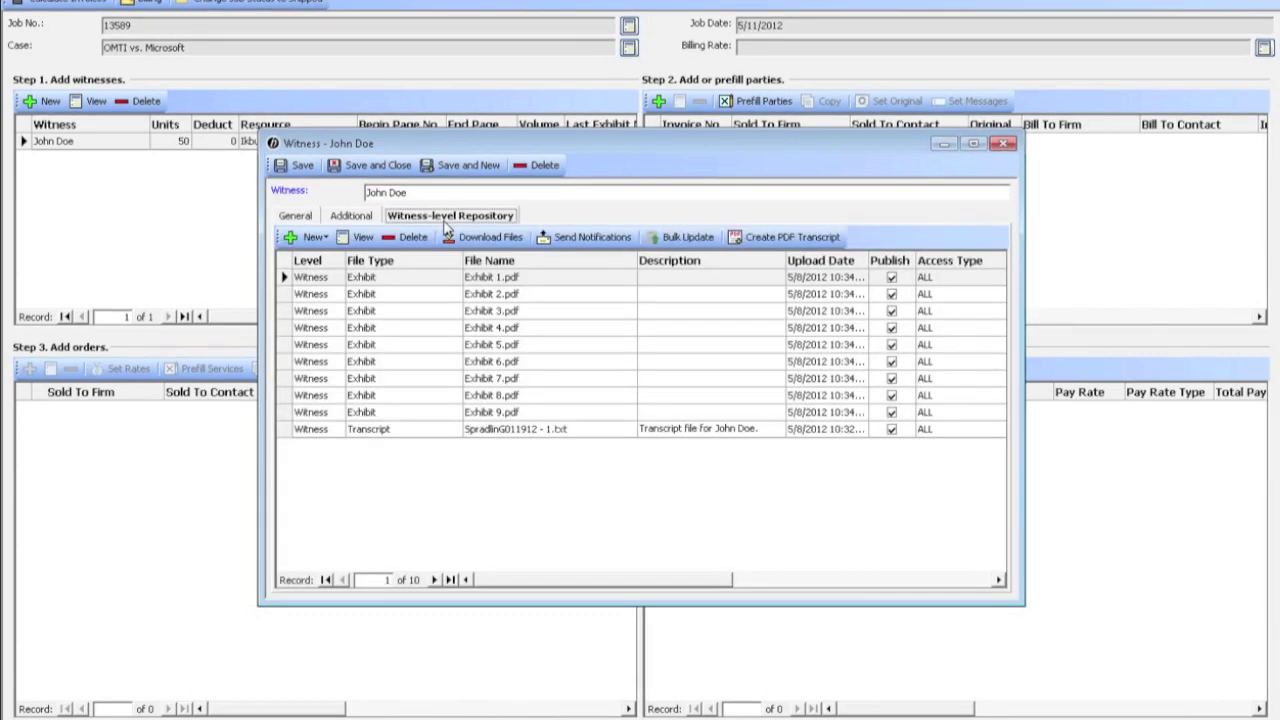
{"action": "left_click", "coordinate": [421, 431]}
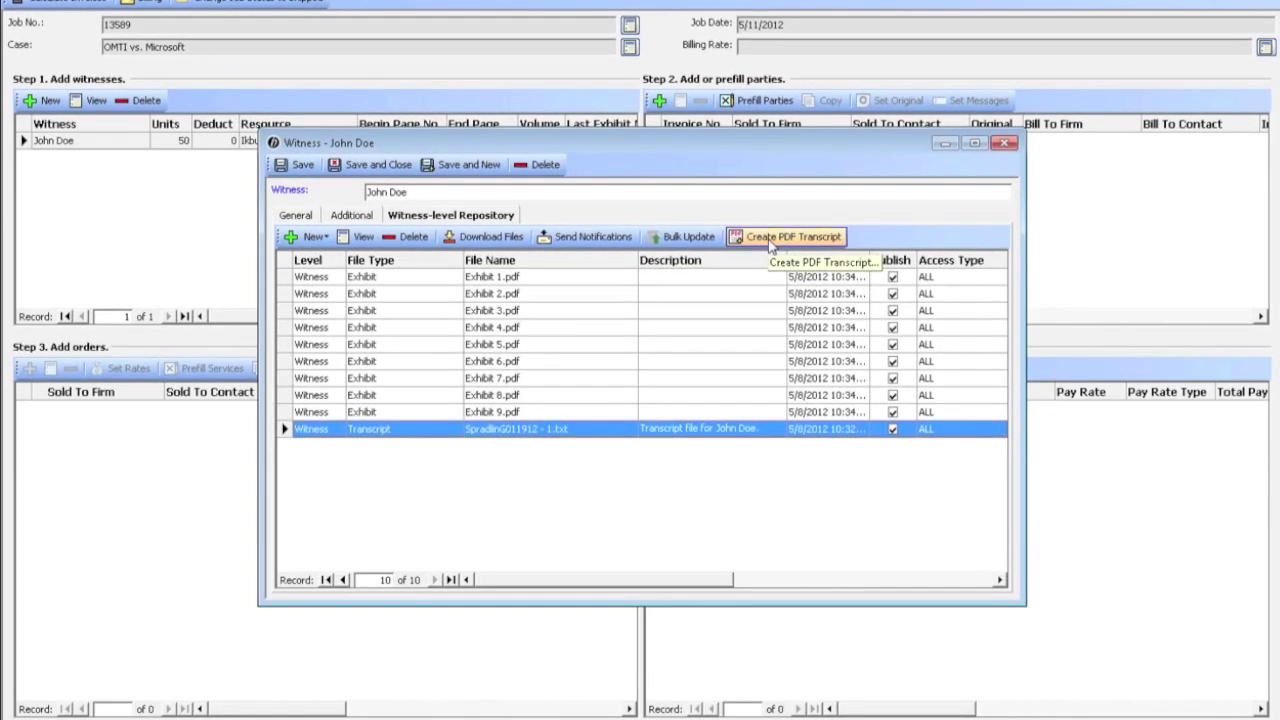
{"action": "left_click", "coordinate": [768, 240]}
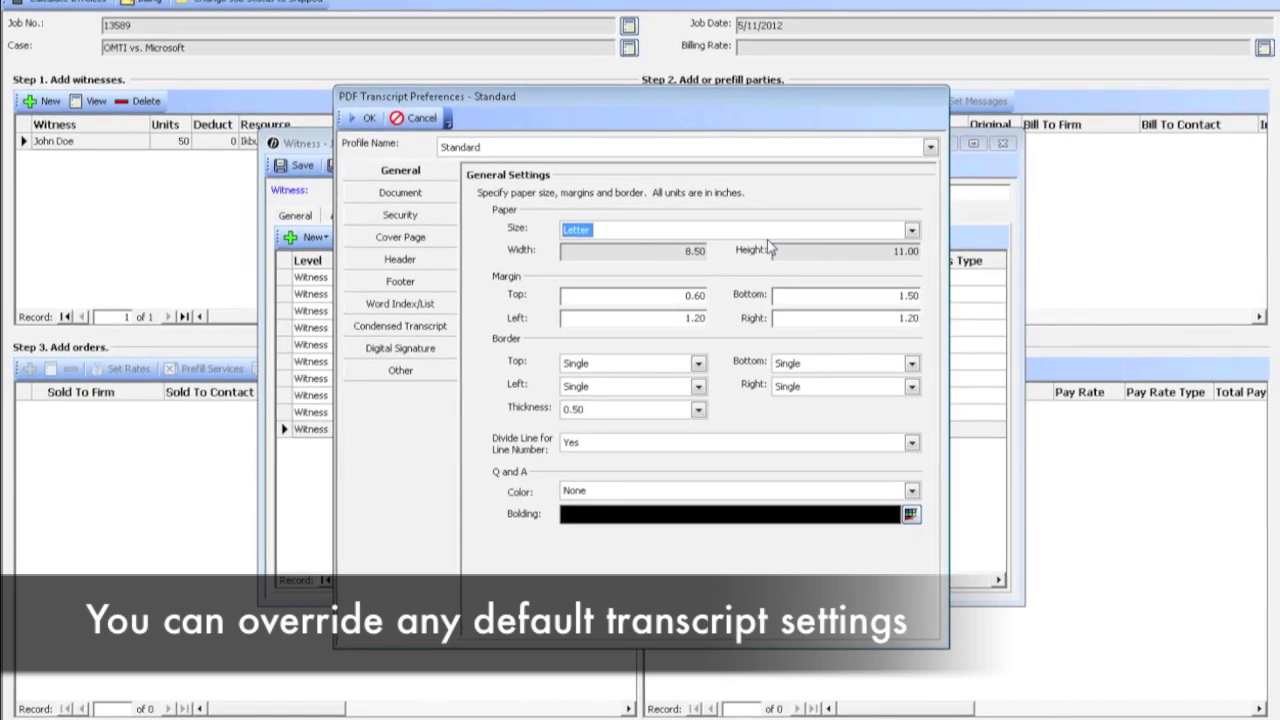
- Choose Standard as the transcript profile and confirm the preferences with OK
{"action": "left_click", "coordinate": [510, 147]}
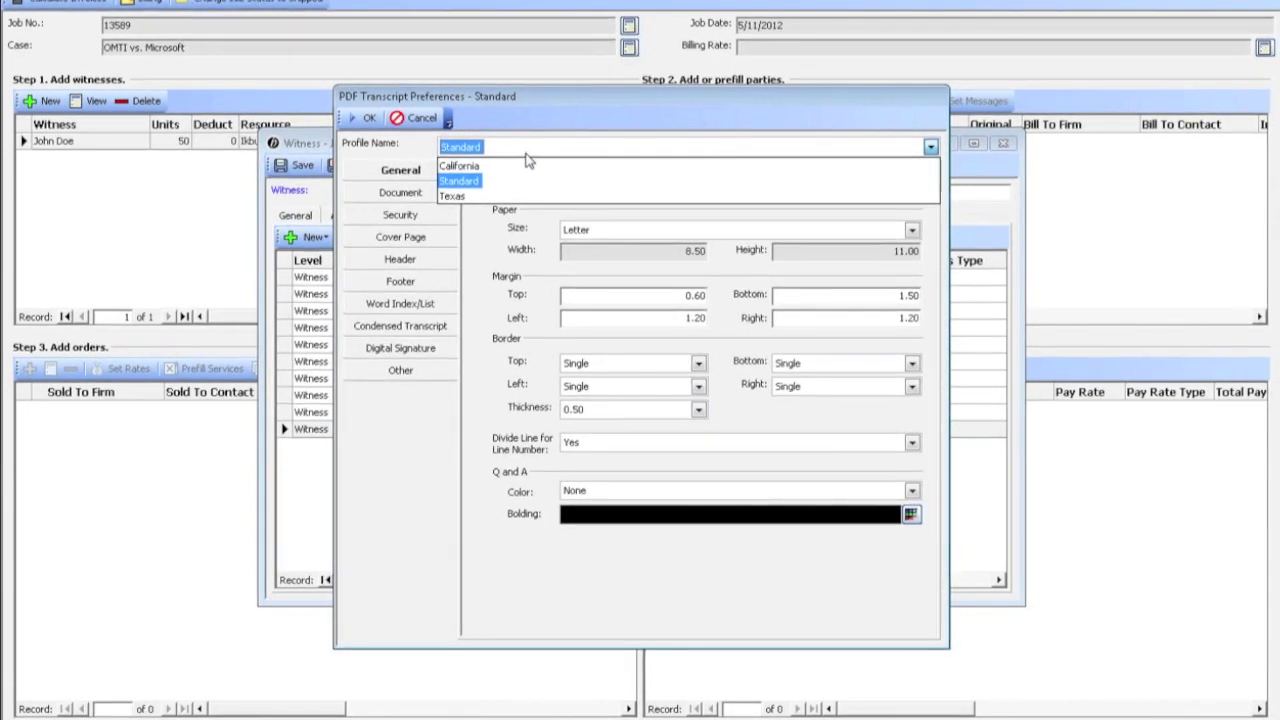
{"action": "left_click", "coordinate": [485, 186]}
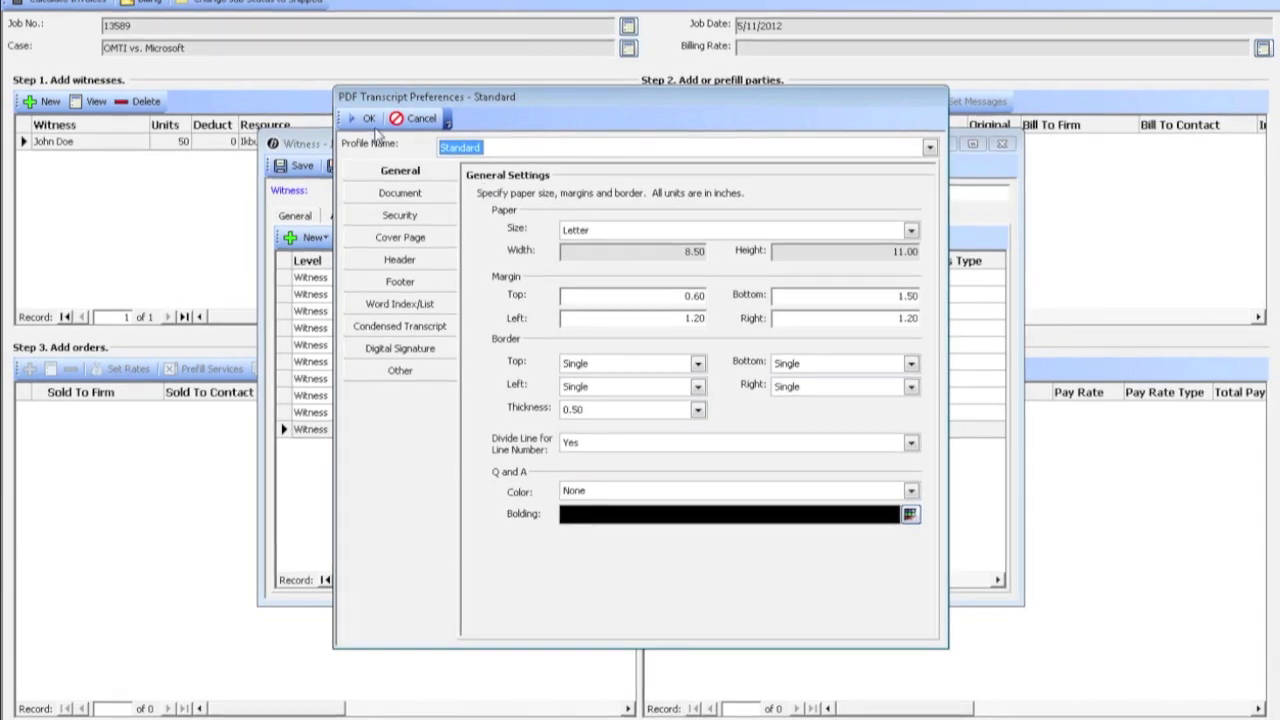
{"action": "left_click", "coordinate": [365, 118]}
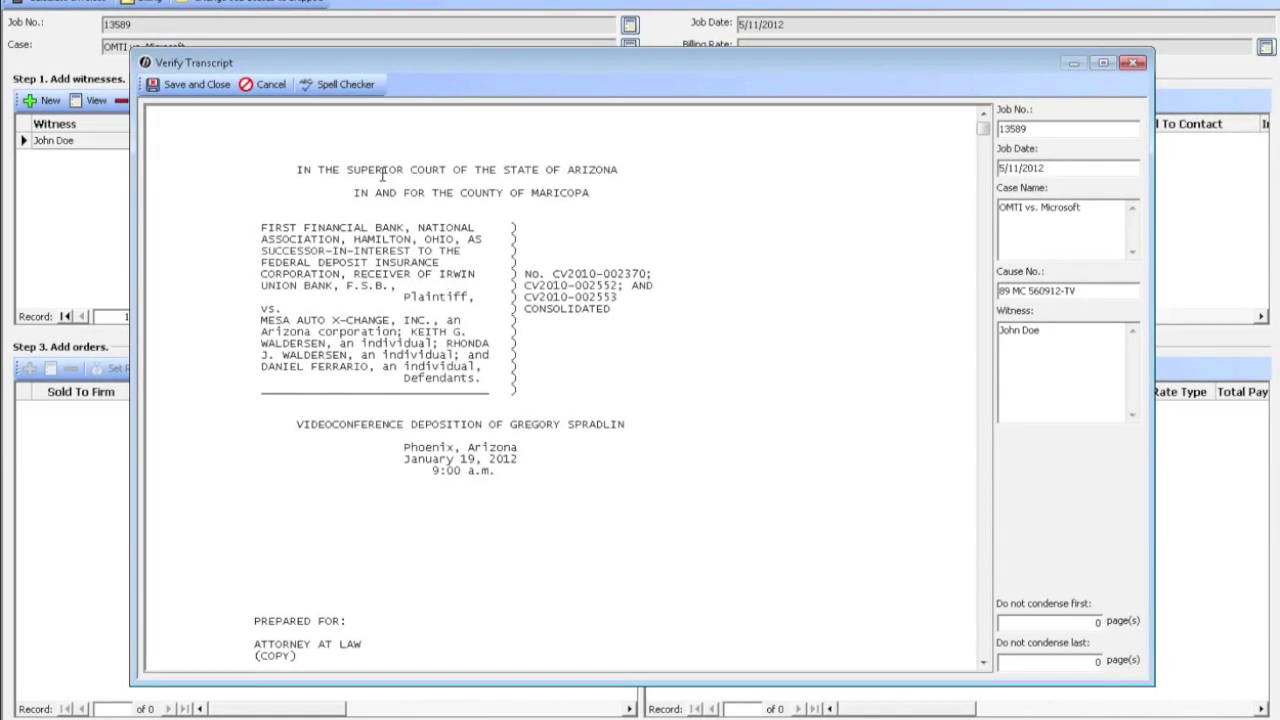
- Check the witness and case names, set 'Do not condense first' to 3 pages, and save the transcript
{"action": "scroll", "coordinate": [731, 353], "scroll_direction": "down", "scroll_amount": 5}
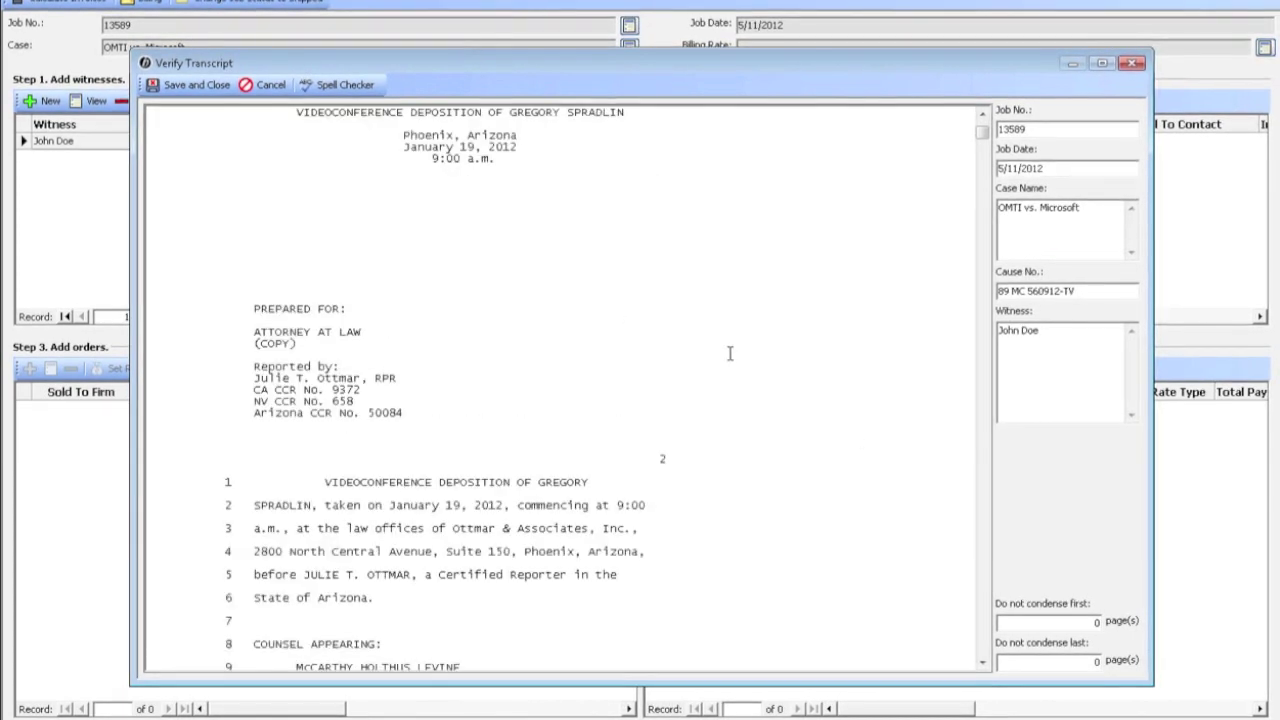
{"action": "scroll", "coordinate": [730, 351], "scroll_direction": "down", "scroll_amount": 2}
{"action": "scroll", "coordinate": [730, 351], "scroll_direction": "down", "scroll_amount": 3}
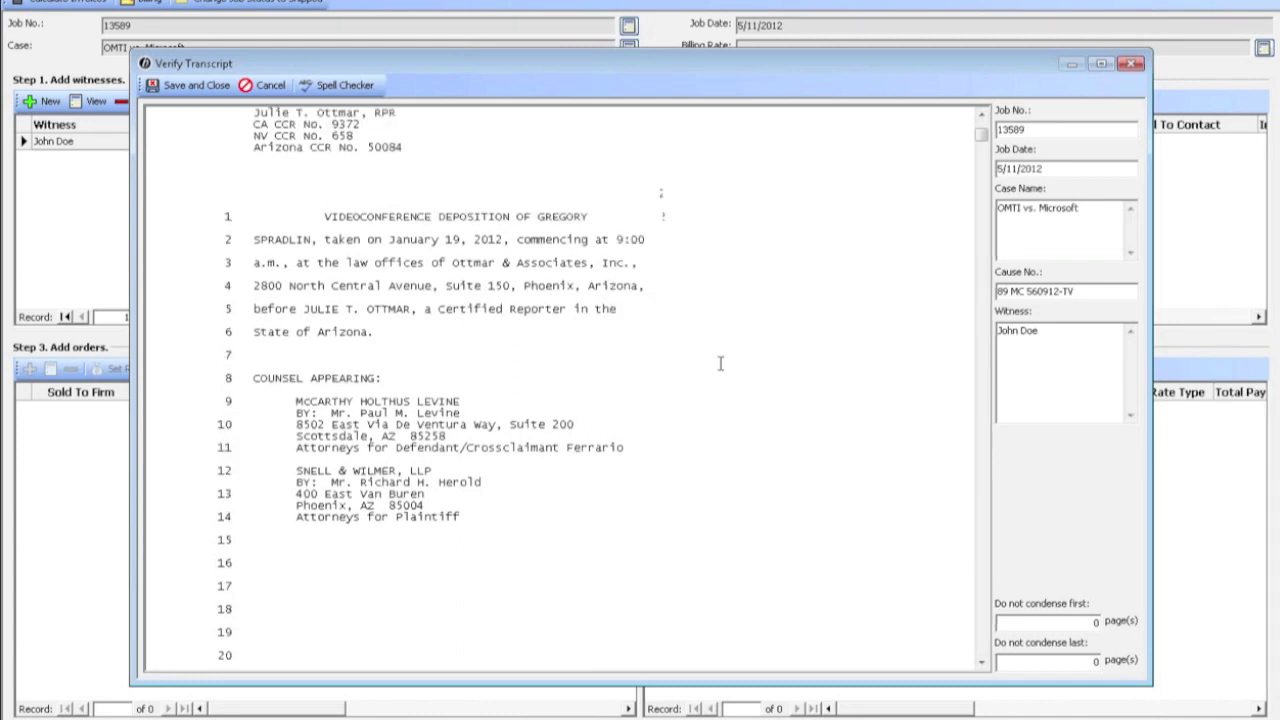
{"action": "left_click_drag", "start_coordinate": [1001, 330], "coordinate": [1009, 361]}
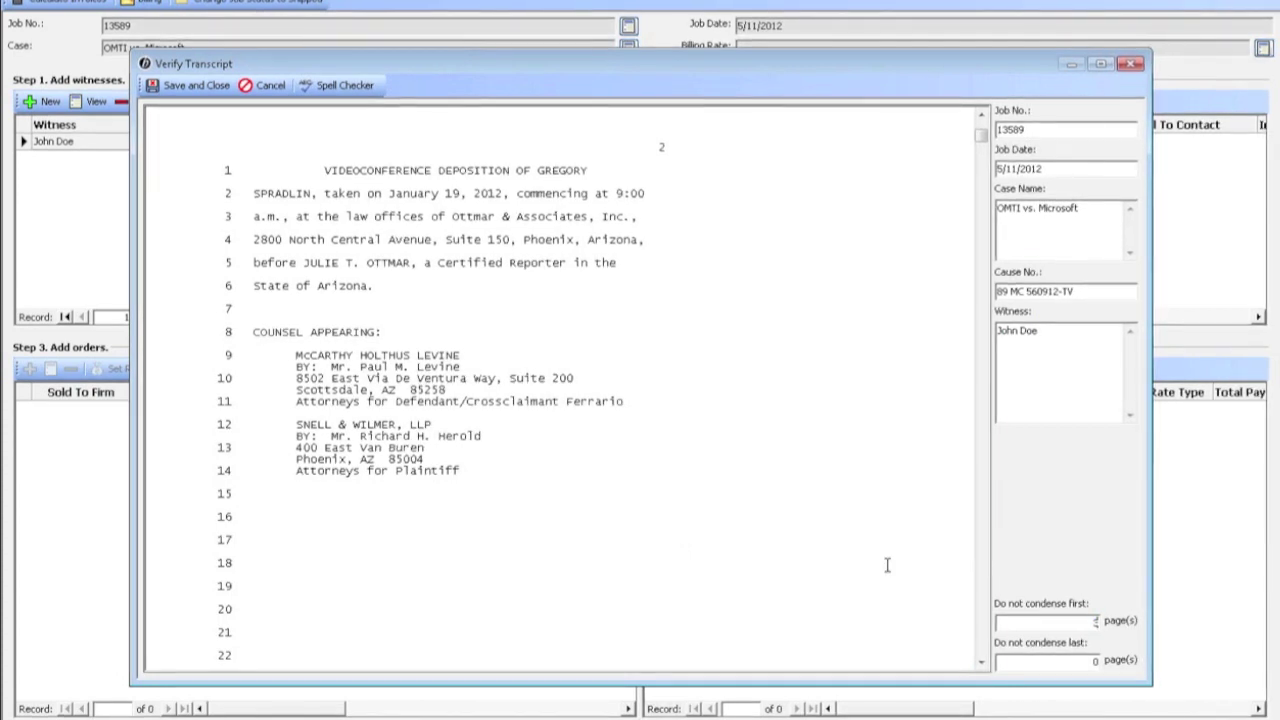
{"action": "left_click_drag", "start_coordinate": [995, 253], "coordinate": [1085, 208]}
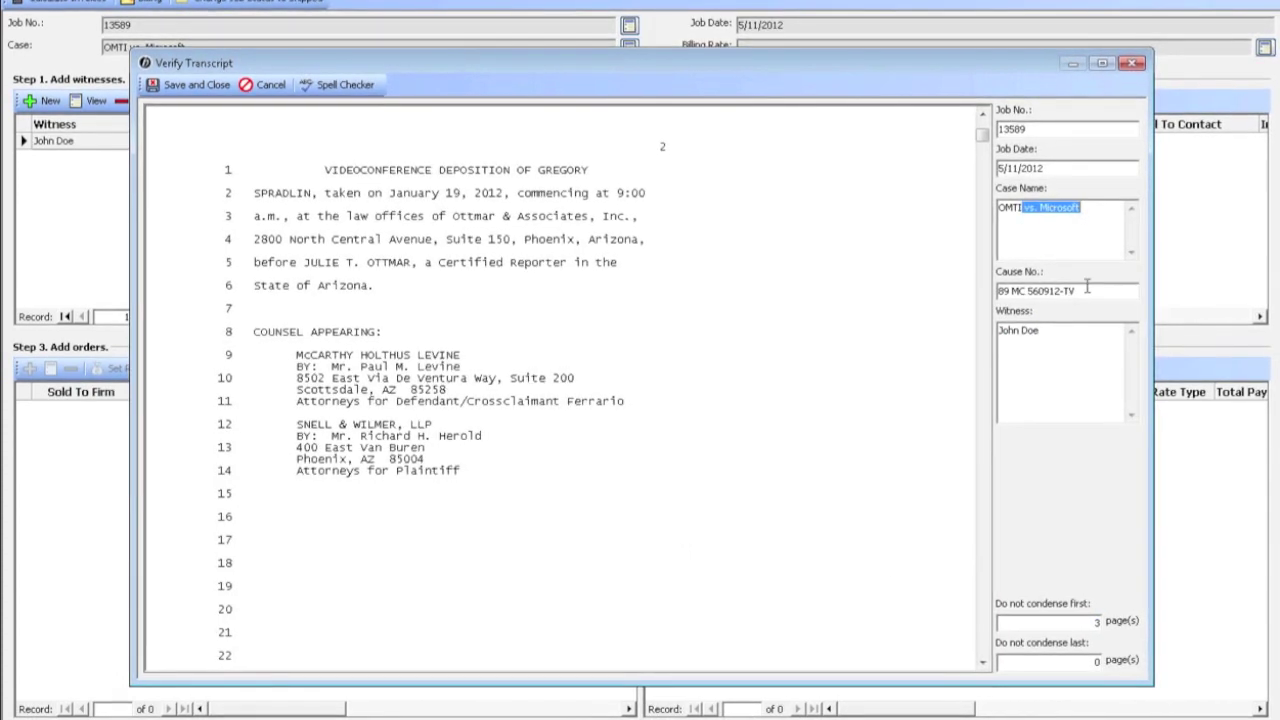
{"action": "left_click", "coordinate": [1077, 362]}
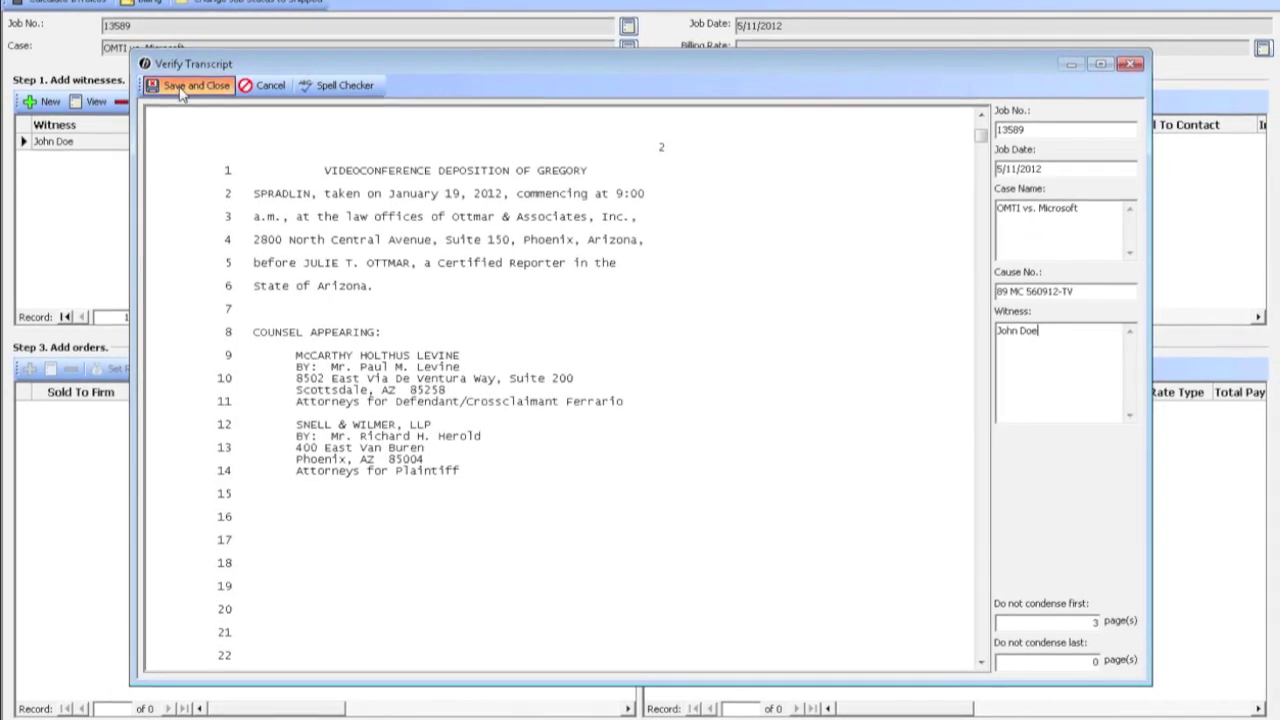
{"action": "left_click", "coordinate": [180, 85]}
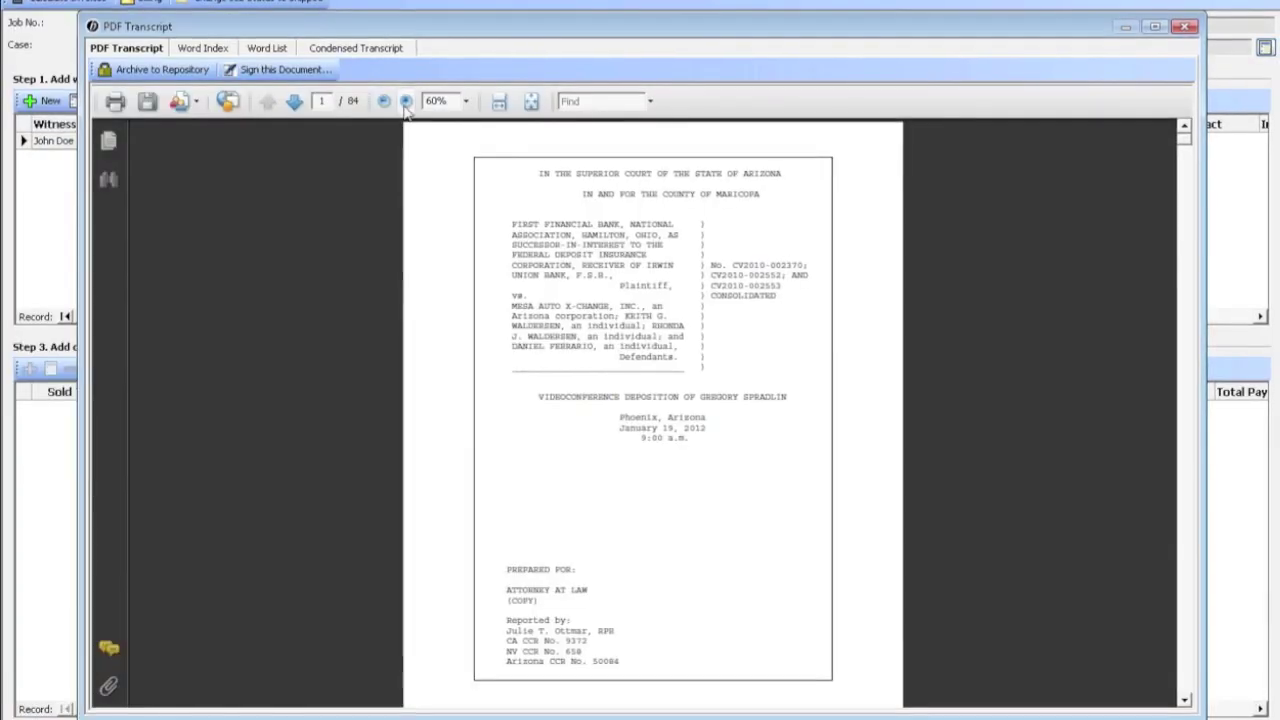
- Zoom the 84-page PDF transcript to 100% and scroll through pages 1–4
{"action": "left_click", "coordinate": [407, 101]}
{"action": "left_click", "coordinate": [407, 101]}
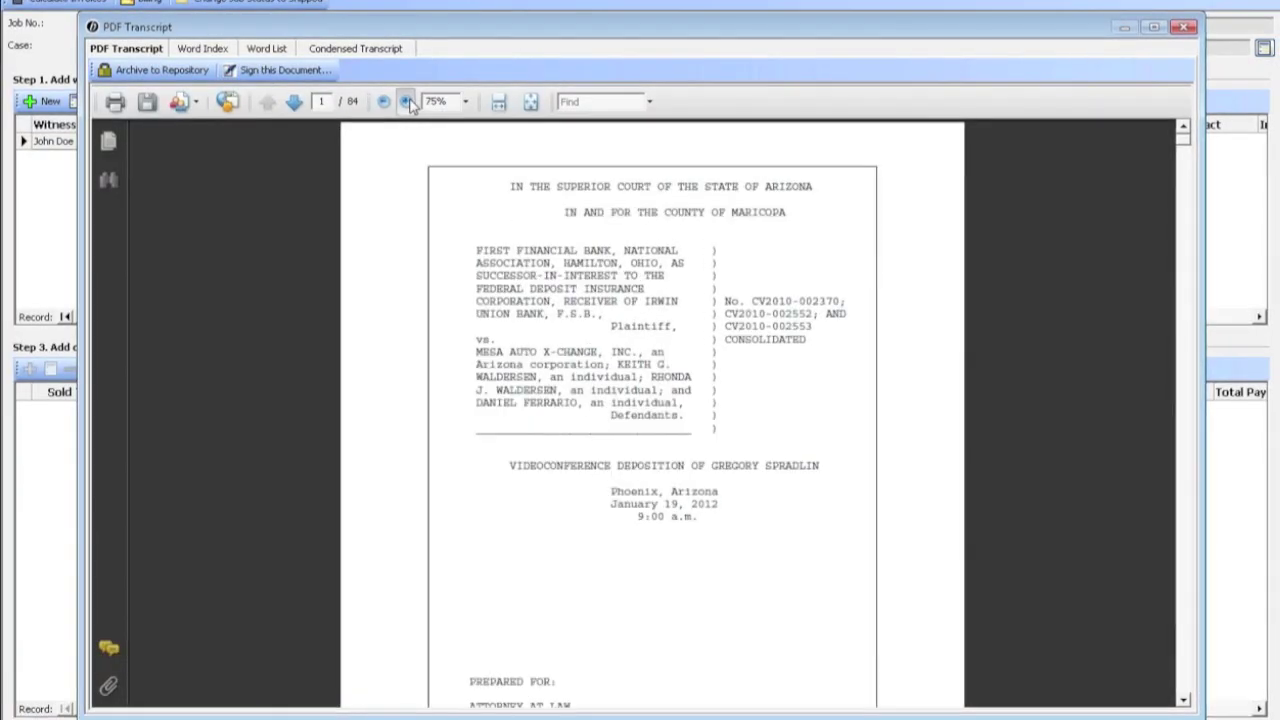
{"action": "left_click", "coordinate": [407, 101]}
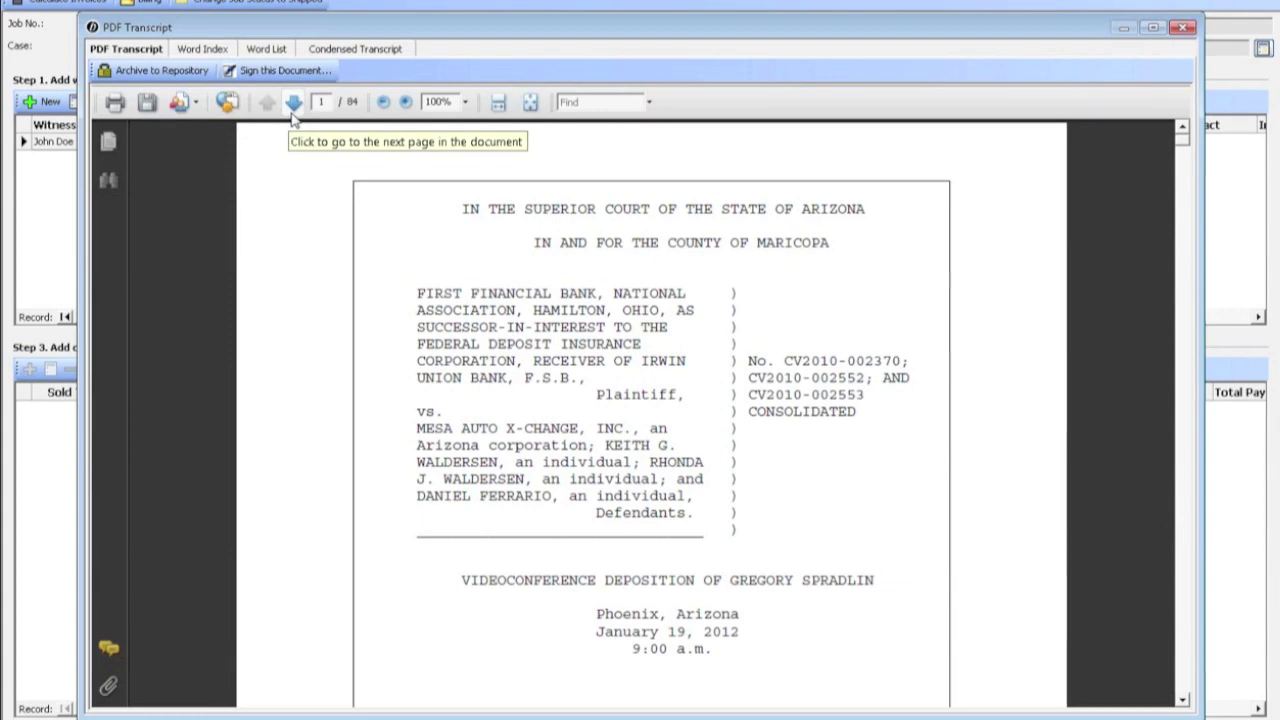
{"action": "scroll", "coordinate": [950, 228], "scroll_direction": "down", "scroll_amount": 3}
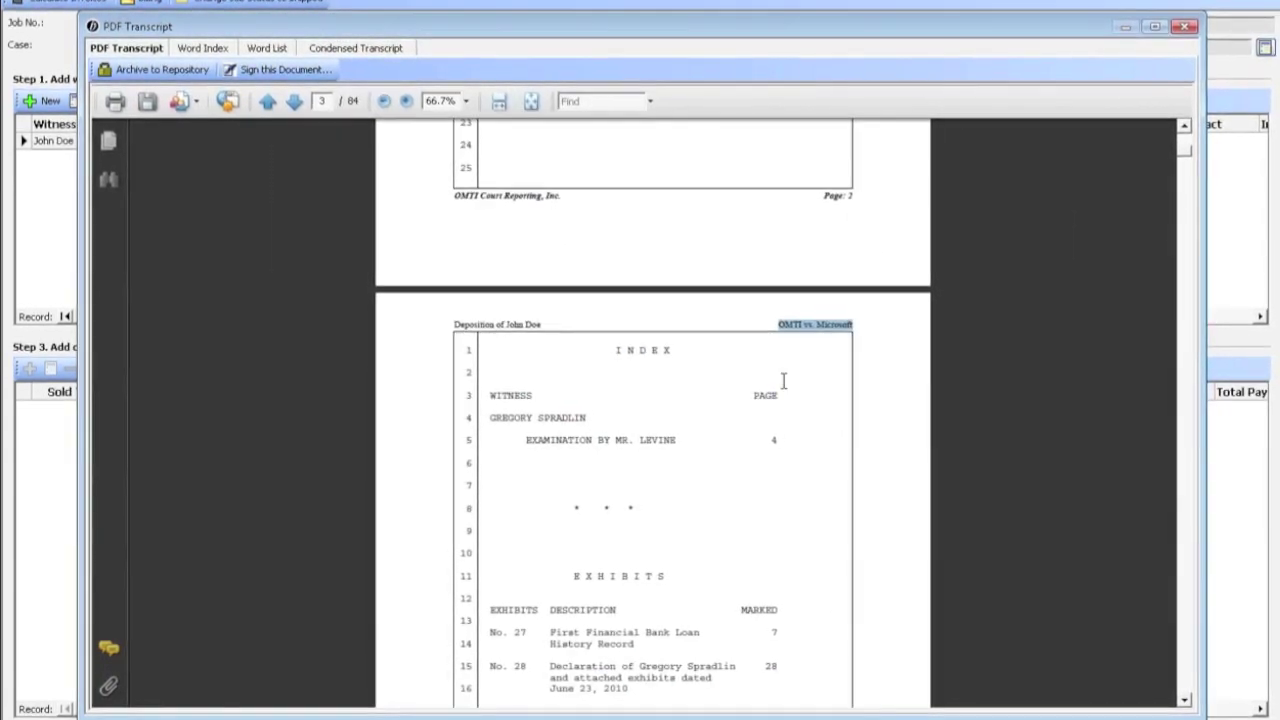
{"action": "scroll", "coordinate": [780, 378], "scroll_direction": "down", "scroll_amount": 1}
{"action": "scroll", "coordinate": [782, 381], "scroll_direction": "down", "scroll_amount": 8}
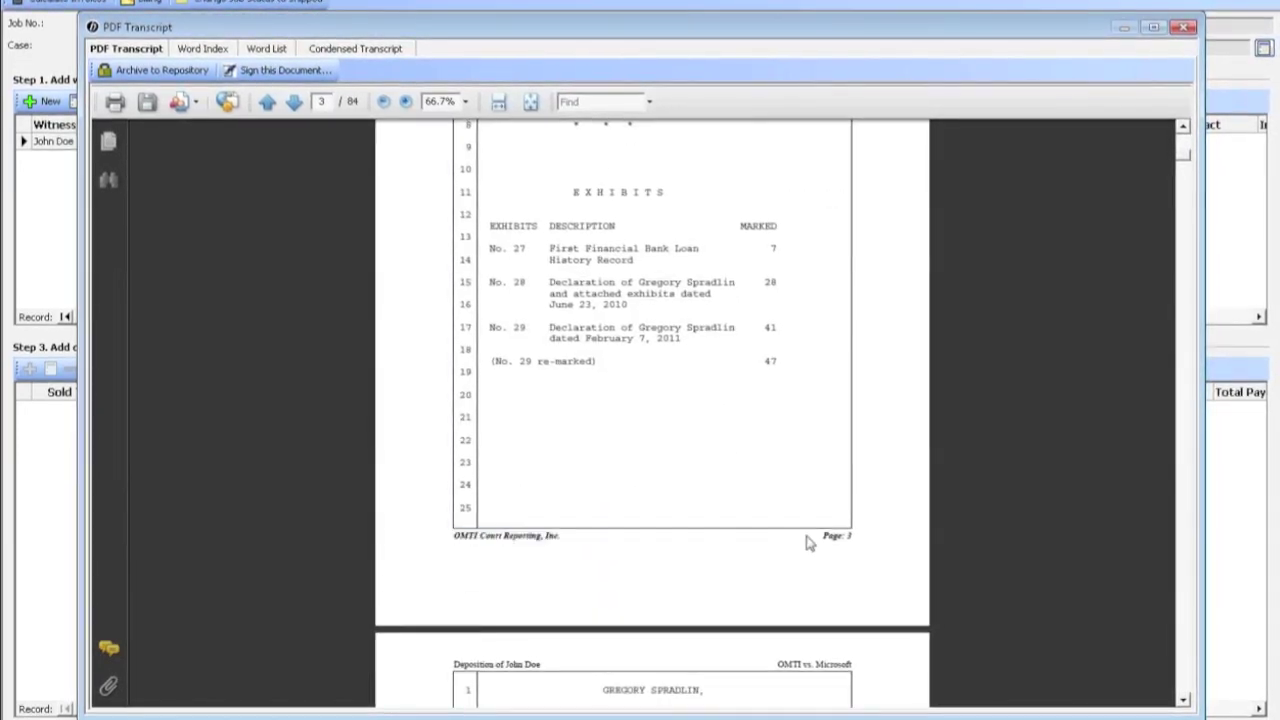
{"action": "scroll", "coordinate": [809, 541], "scroll_direction": "down", "scroll_amount": 10}
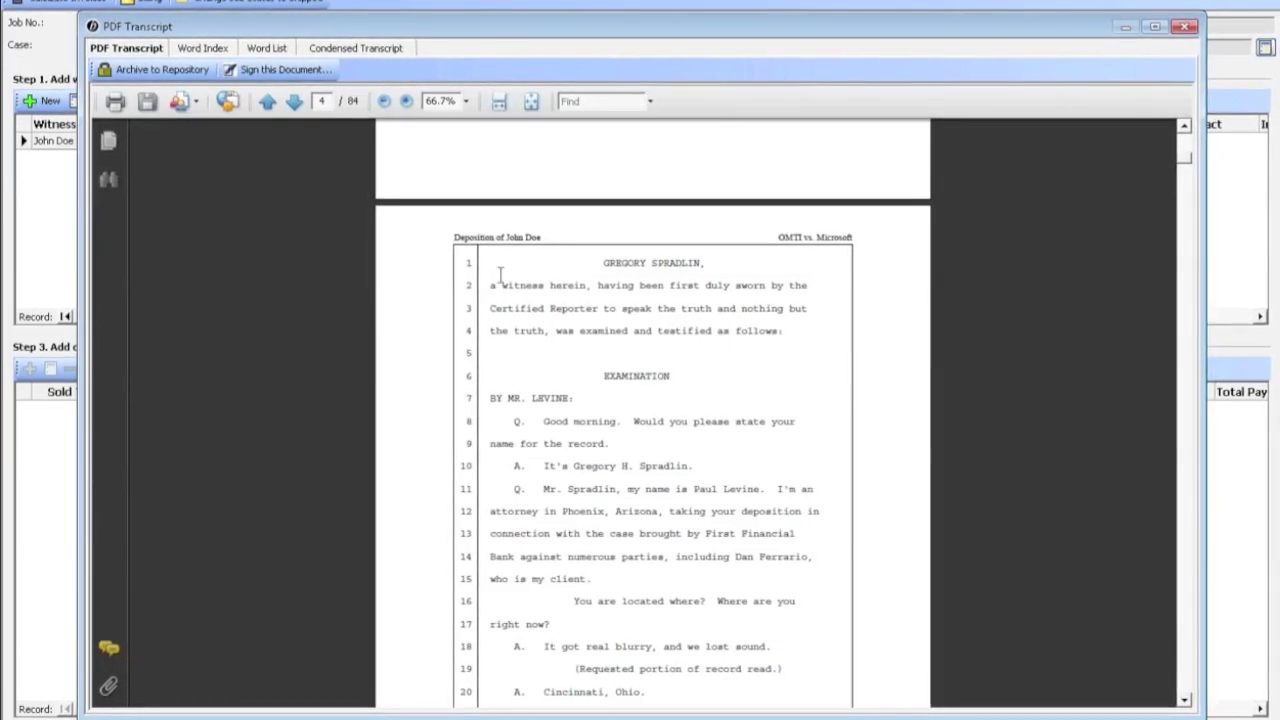
{"action": "scroll", "coordinate": [466, 424], "scroll_direction": "down", "scroll_amount": 4}
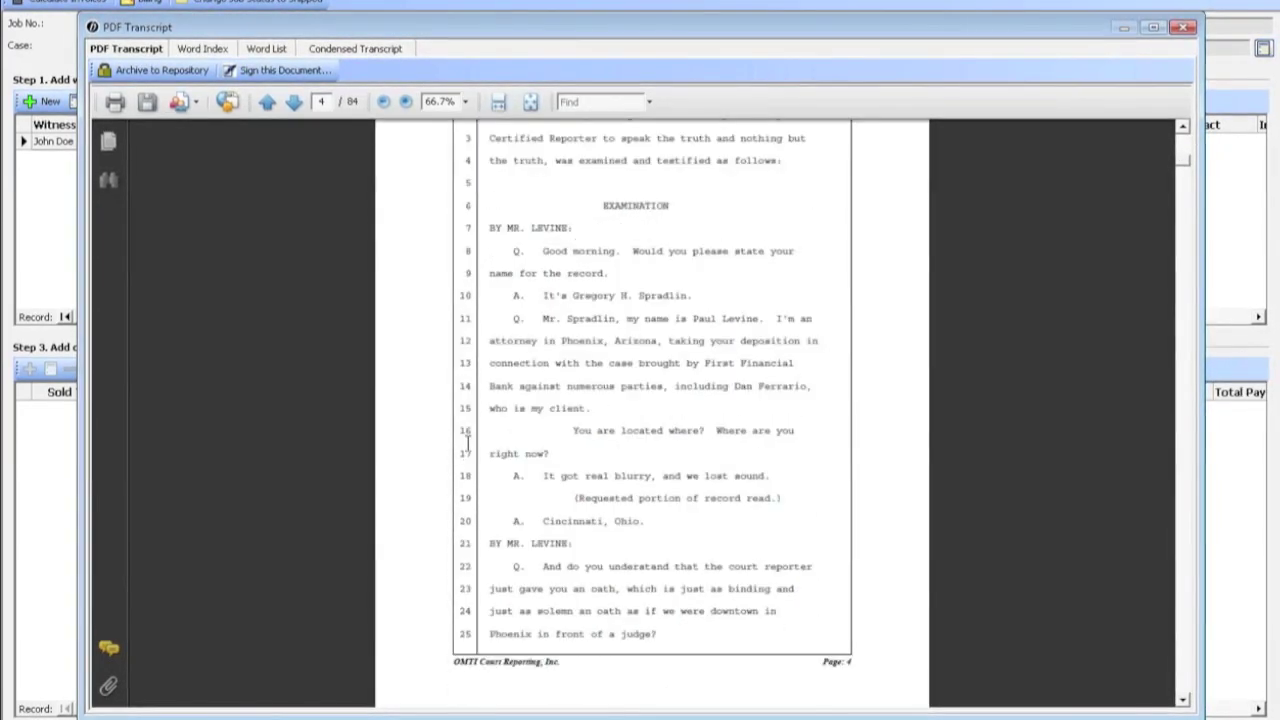
- Scroll through the transcript's generated Word Index, then the 8-page Word List
{"action": "left_click", "coordinate": [202, 48]}
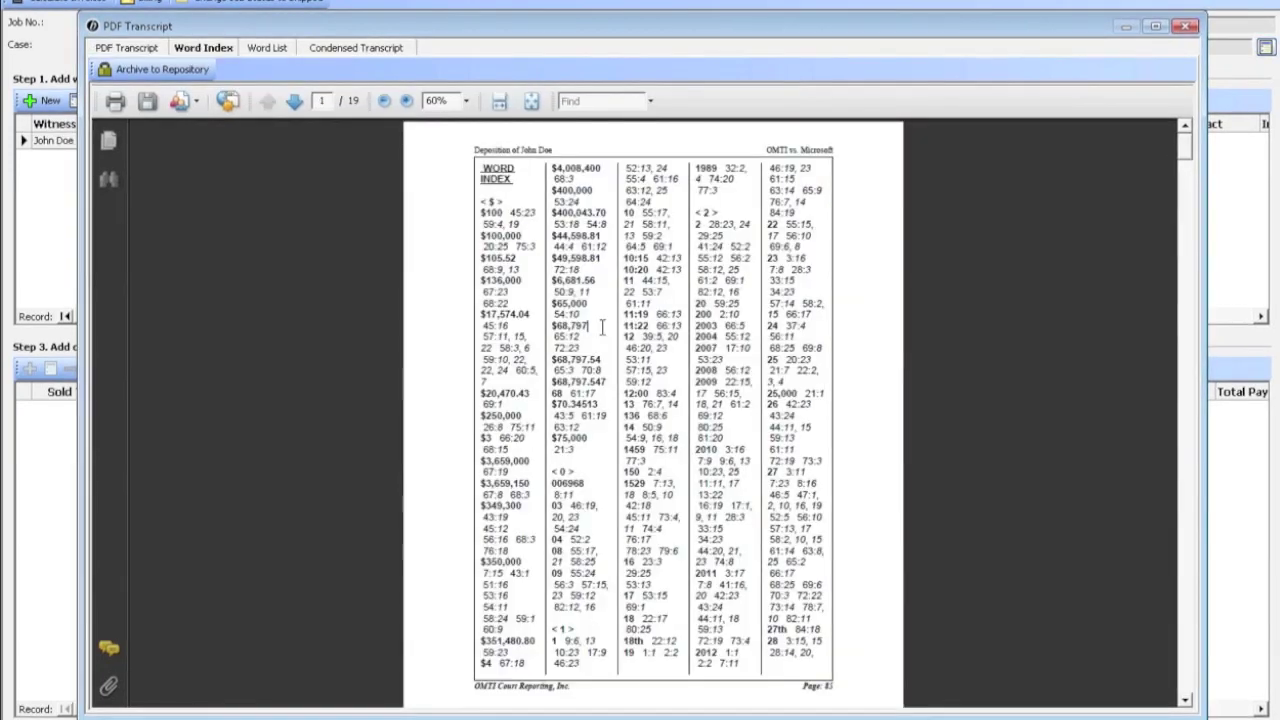
{"action": "scroll", "coordinate": [603, 330], "scroll_direction": "down", "scroll_amount": 8}
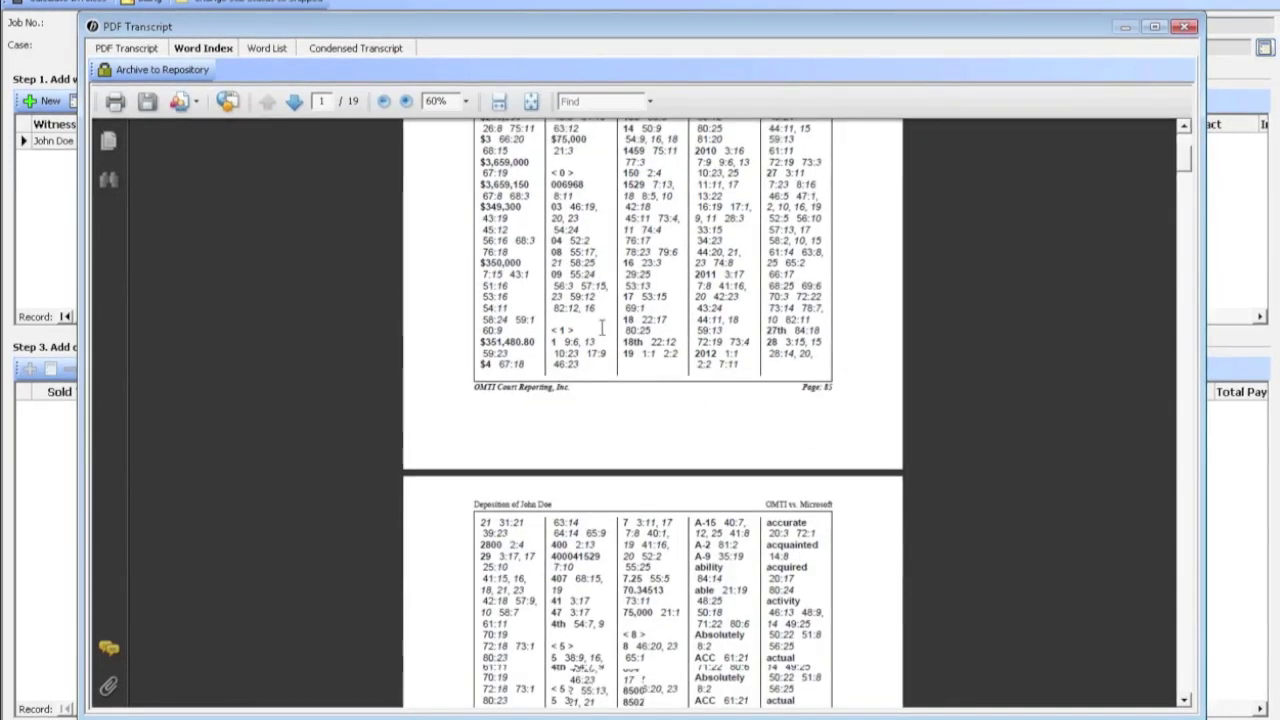
{"action": "scroll", "coordinate": [603, 337], "scroll_direction": "down", "scroll_amount": 4}
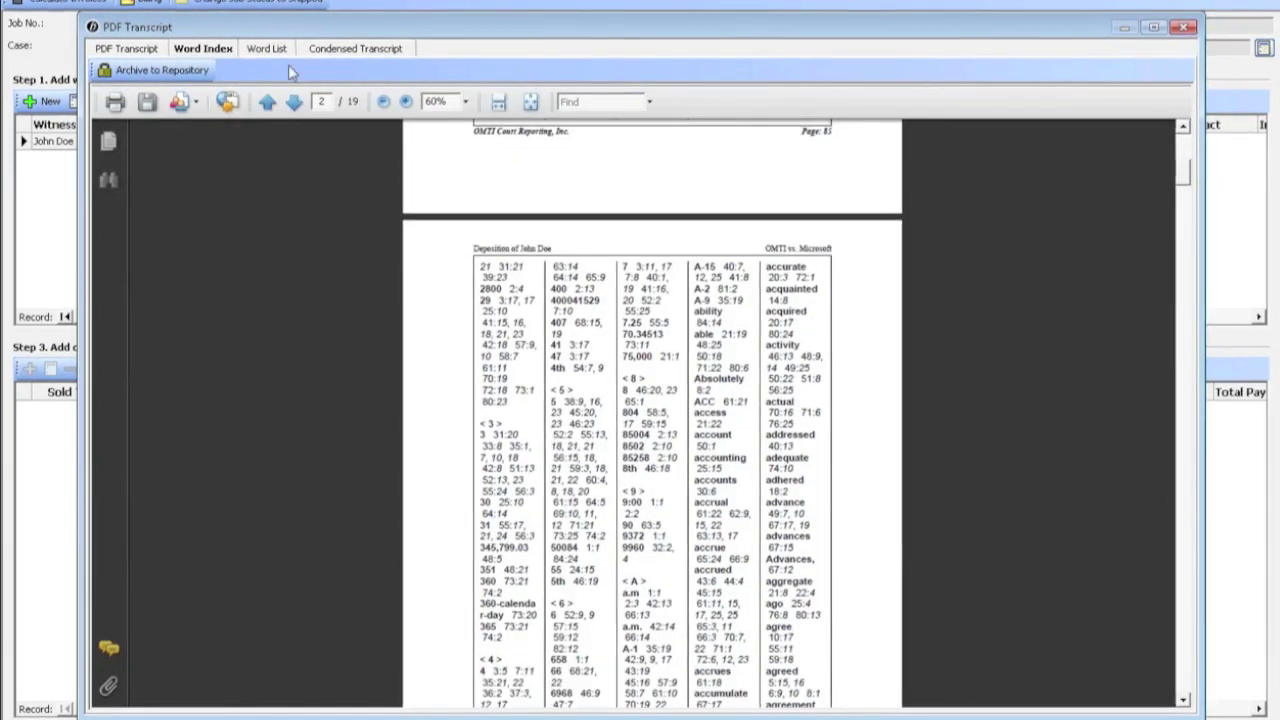
{"action": "left_click", "coordinate": [267, 52]}
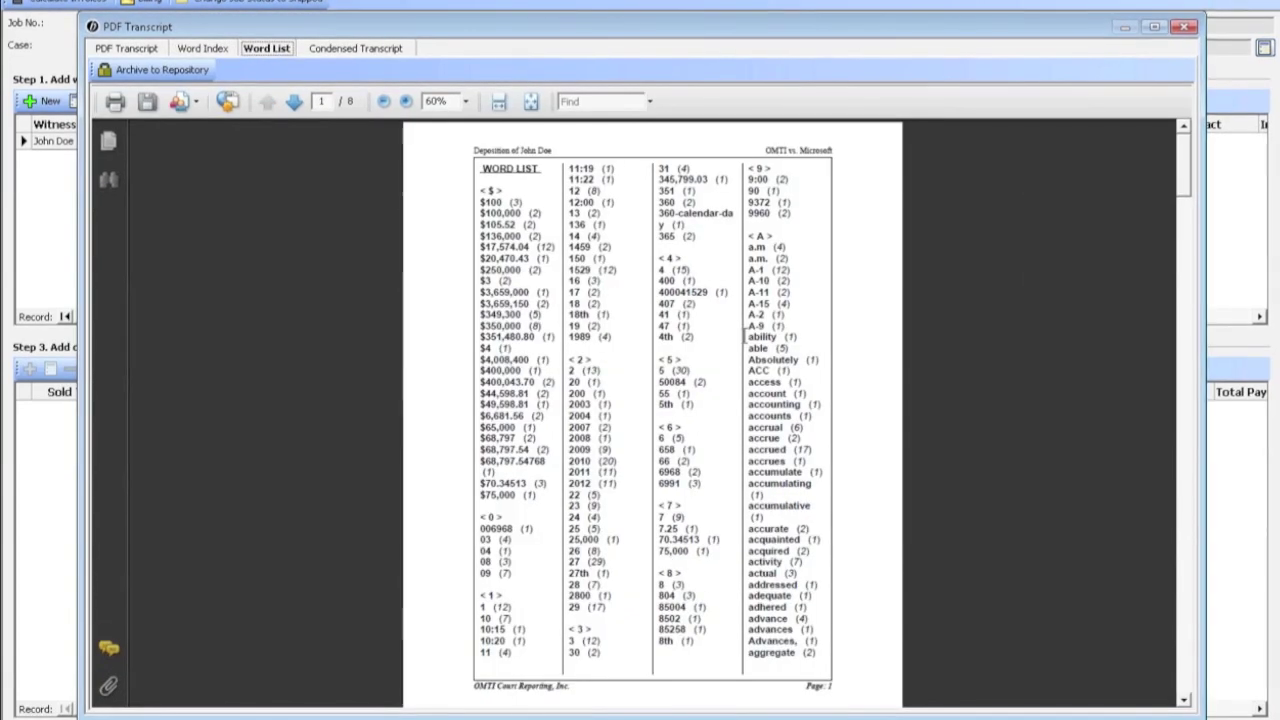
{"action": "scroll", "coordinate": [757, 348], "scroll_direction": "down", "scroll_amount": 6}
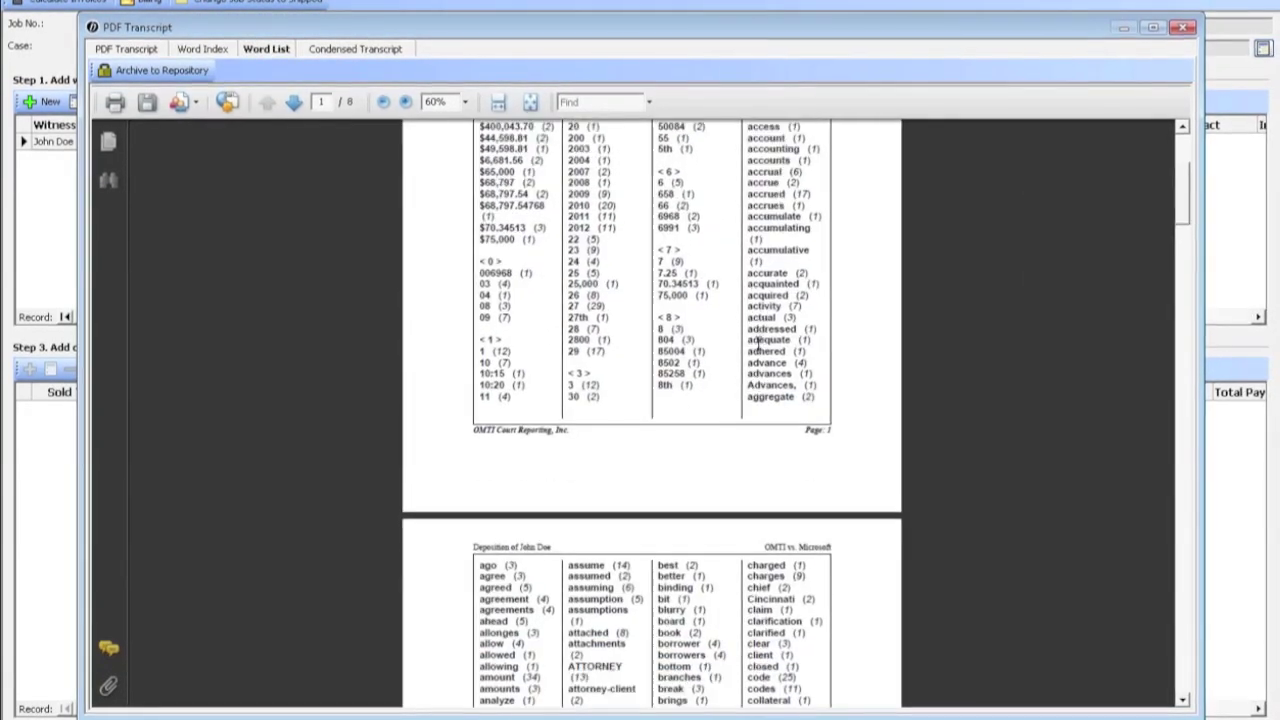
{"action": "scroll", "coordinate": [760, 352], "scroll_direction": "down", "scroll_amount": 4}
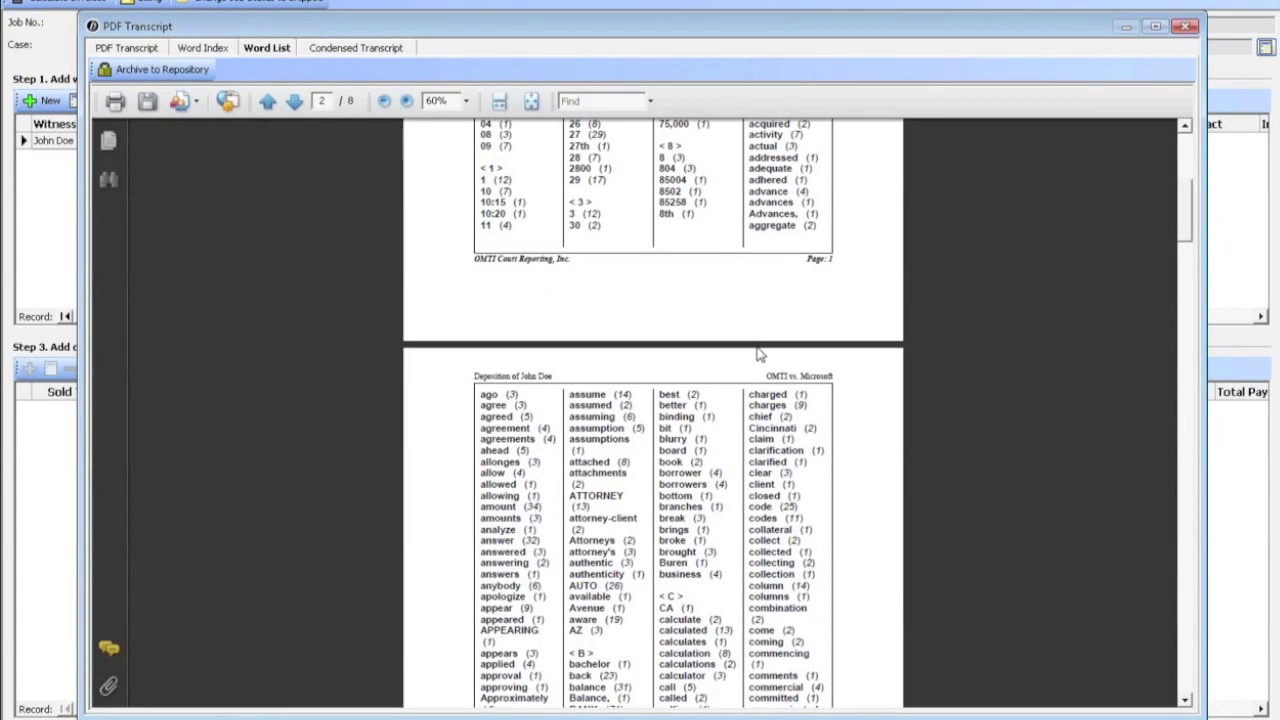
- Recheck the Word Index and Word List, then display the 24-page Condensed Transcript
{"action": "left_click", "coordinate": [204, 49]}
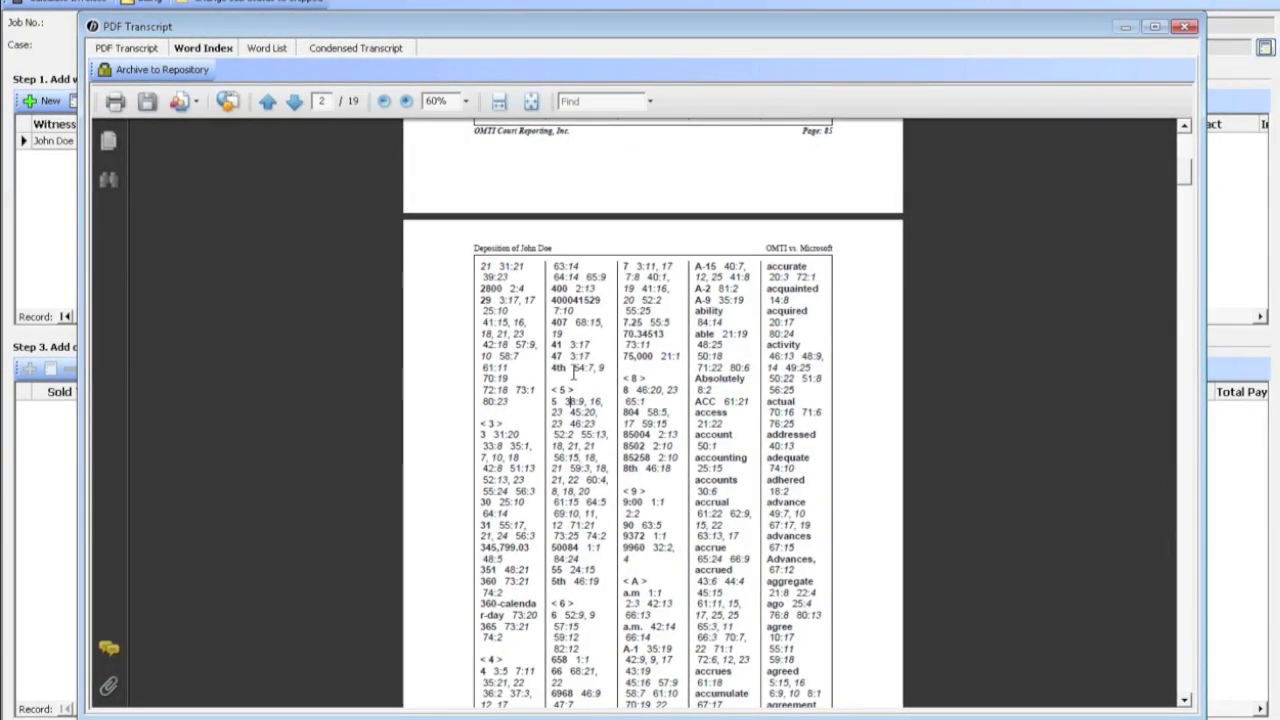
{"action": "scroll", "coordinate": [573, 375], "scroll_direction": "down", "scroll_amount": 5}
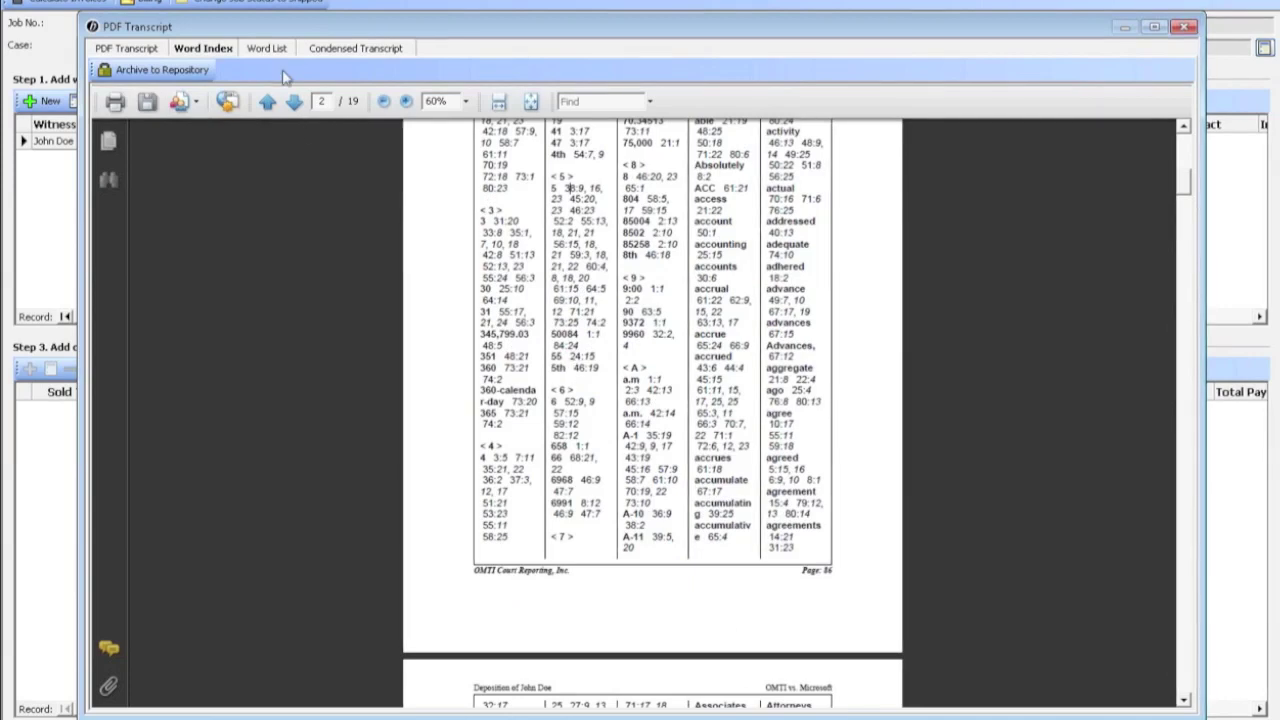
{"action": "left_click", "coordinate": [285, 49]}
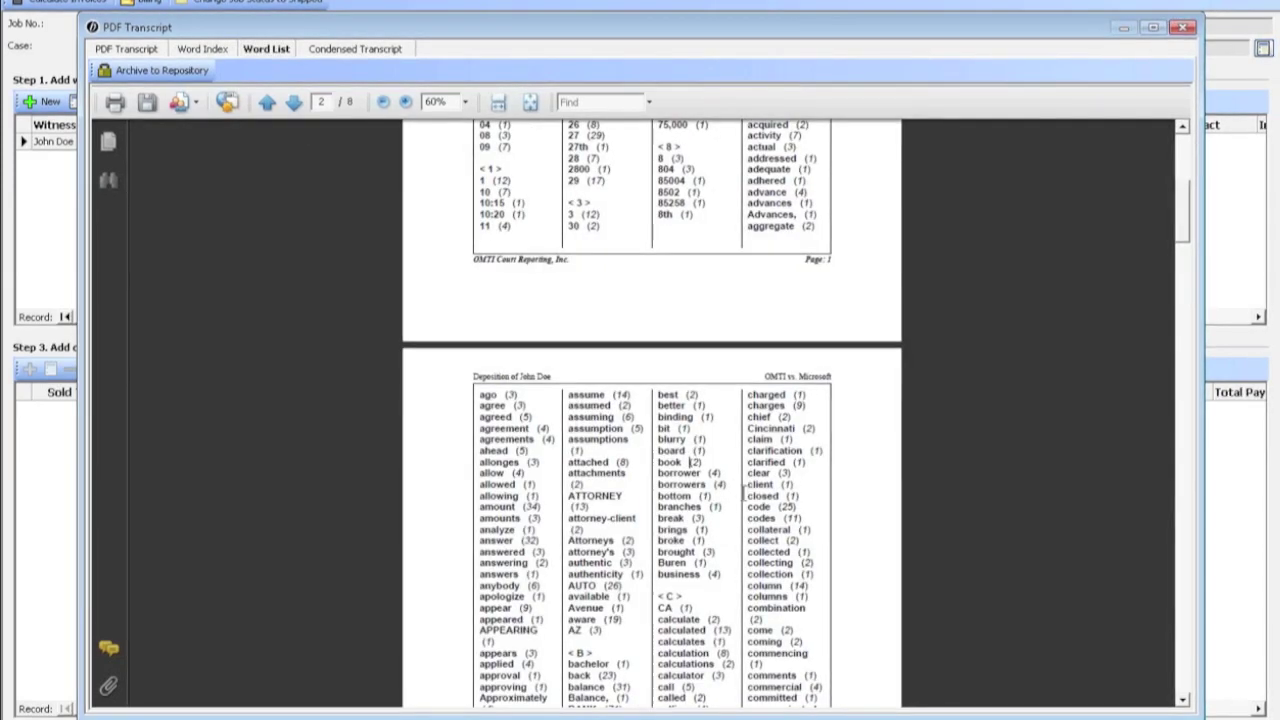
{"action": "left_click", "coordinate": [349, 49]}
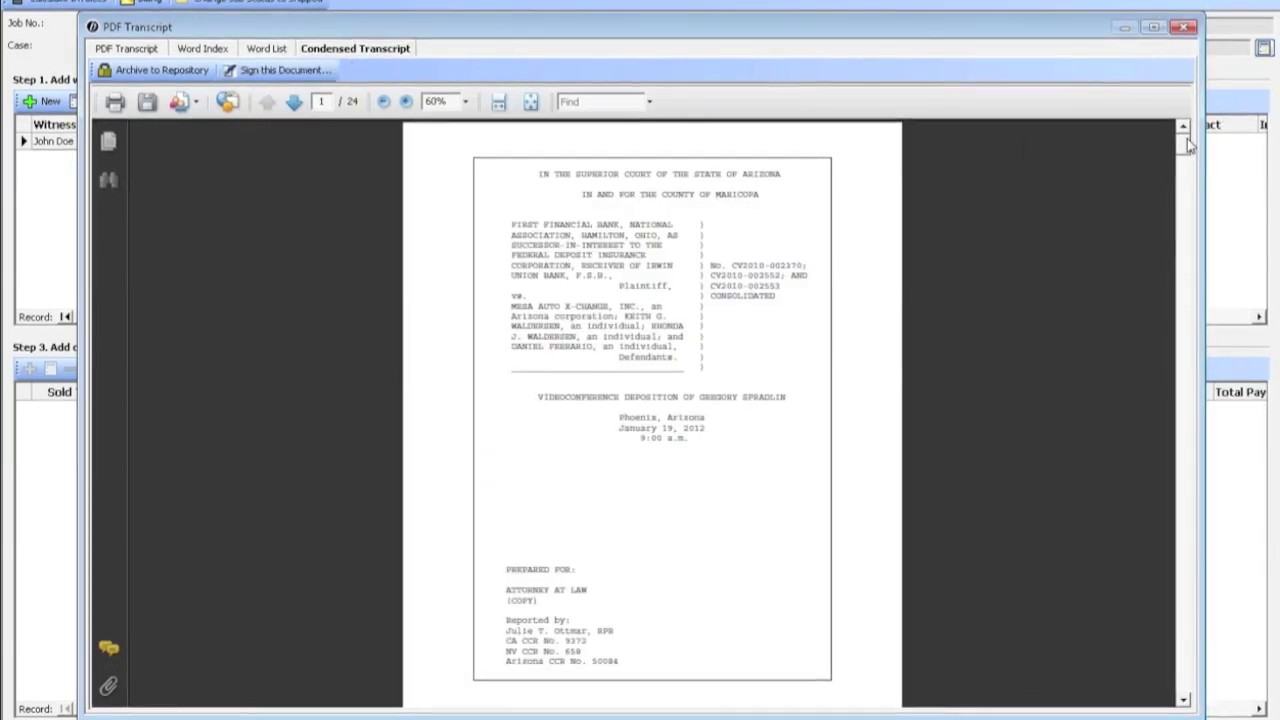
- Bring deposition pages 4–7 into view on one condensed sheet, zoomed to 75%
{"action": "scroll", "coordinate": [1185, 150], "scroll_direction": "down", "scroll_amount": 5}
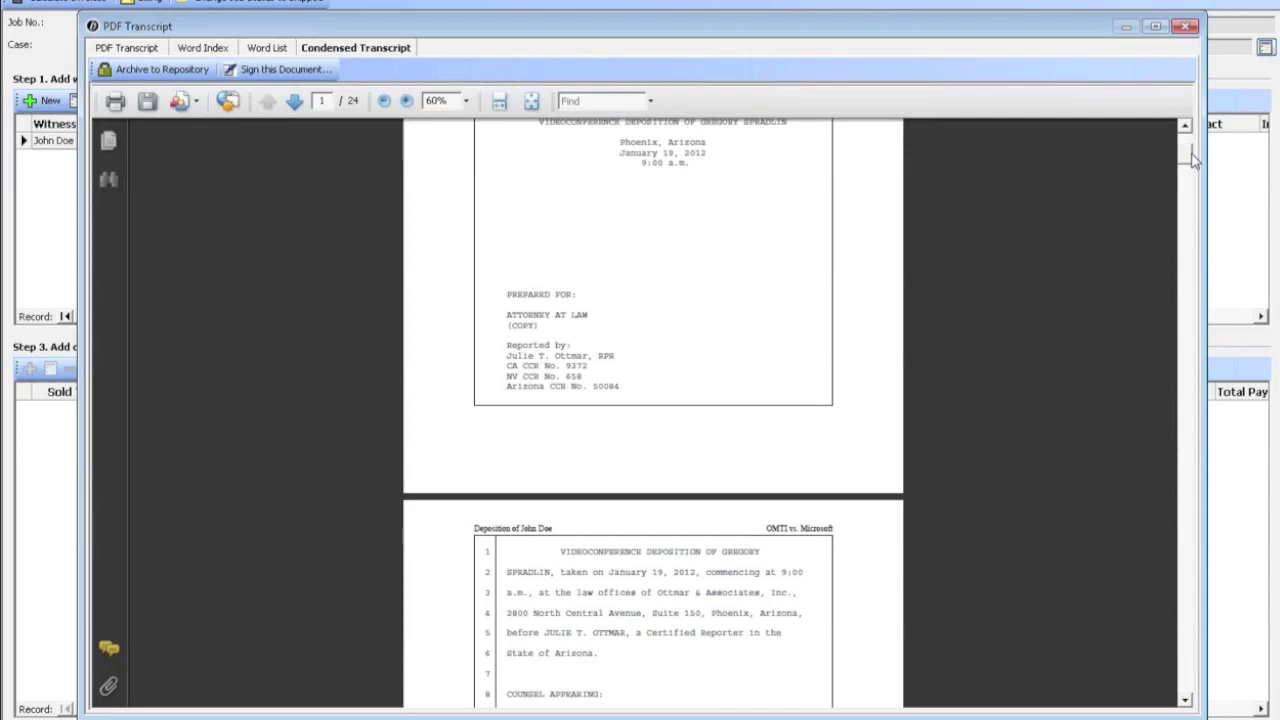
{"action": "left_click_drag", "start_coordinate": [1193, 160], "coordinate": [1195, 219]}
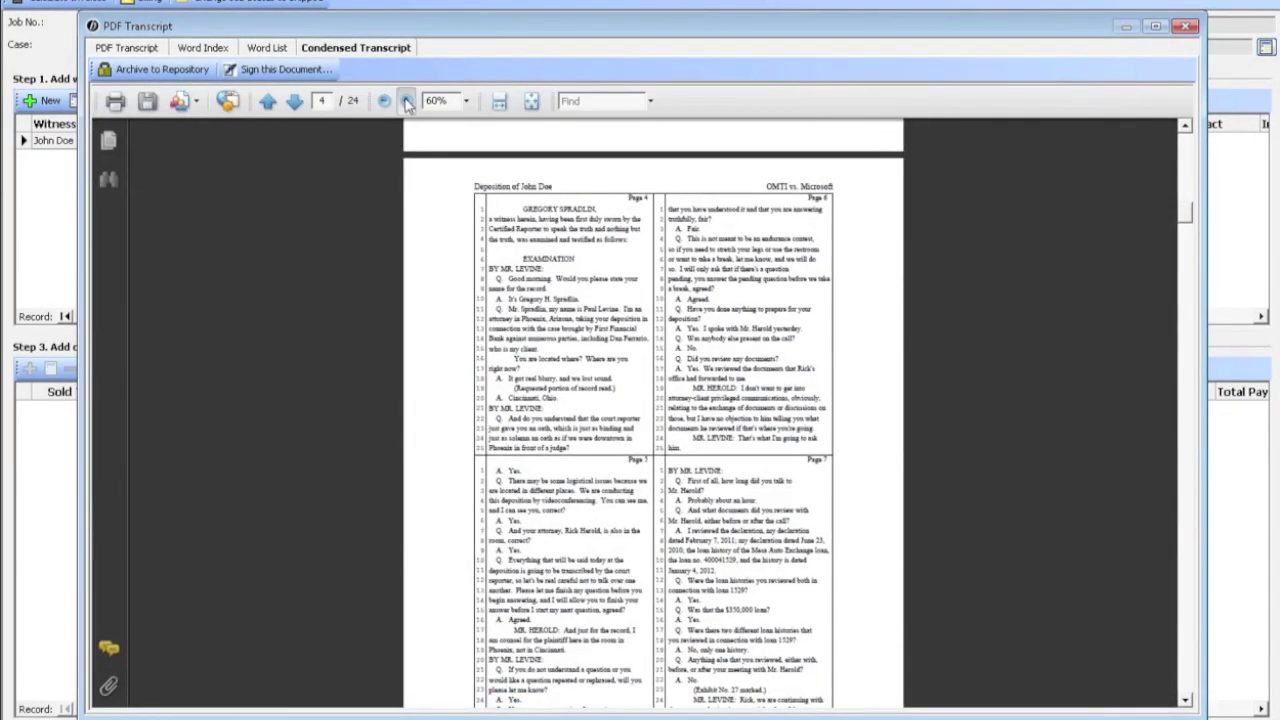
{"action": "left_click", "coordinate": [406, 101]}
{"action": "left_click", "coordinate": [406, 101]}
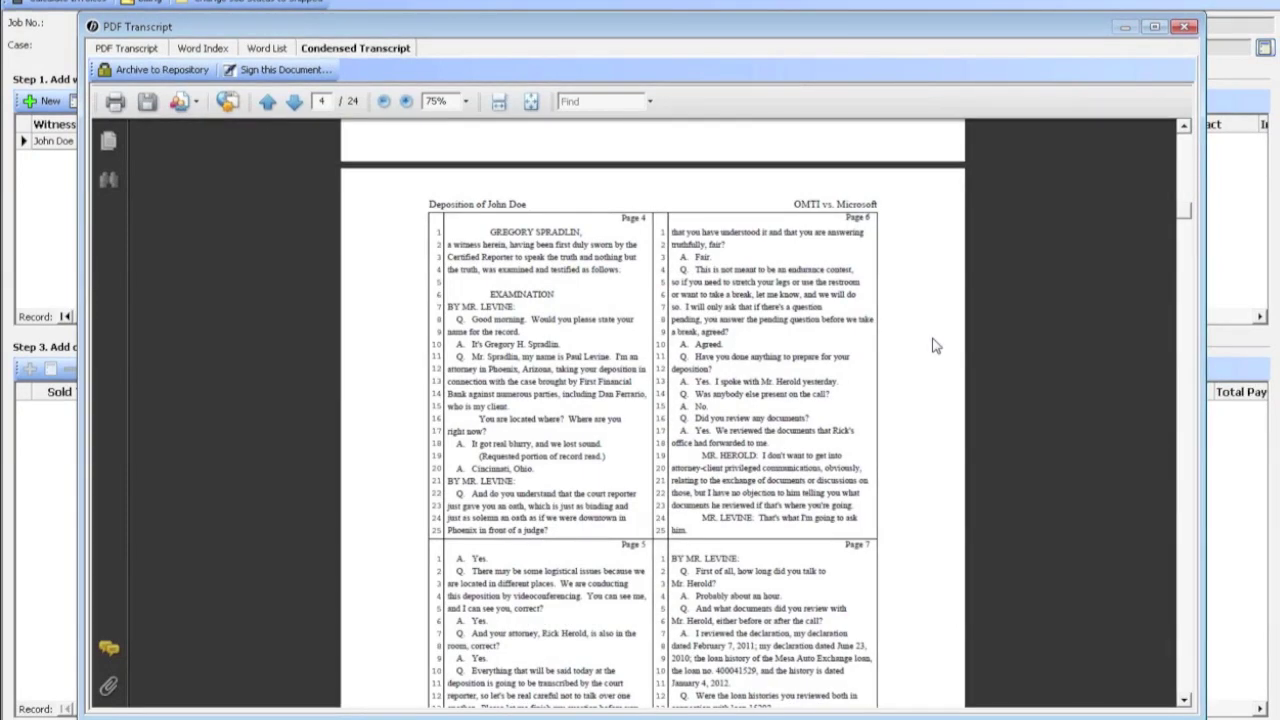
{"action": "scroll", "coordinate": [935, 345], "scroll_direction": "down", "scroll_amount": 1}
{"action": "scroll", "coordinate": [935, 345], "scroll_direction": "down", "scroll_amount": 3}
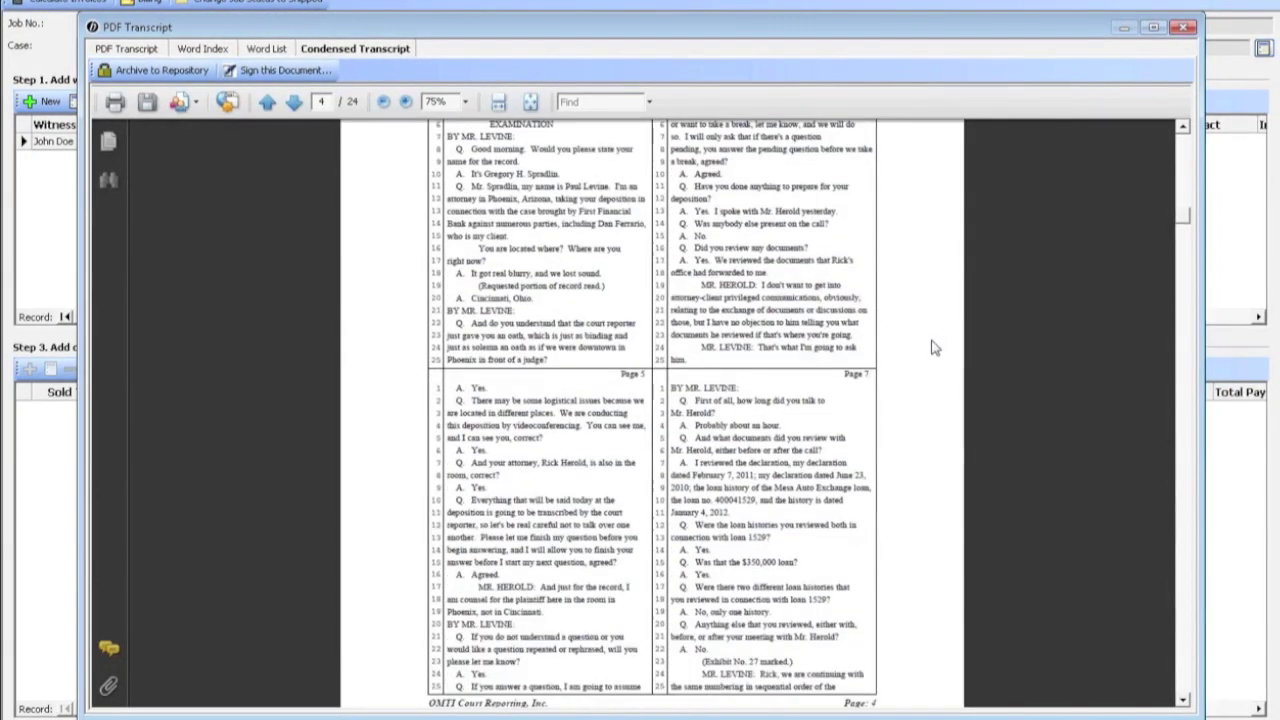